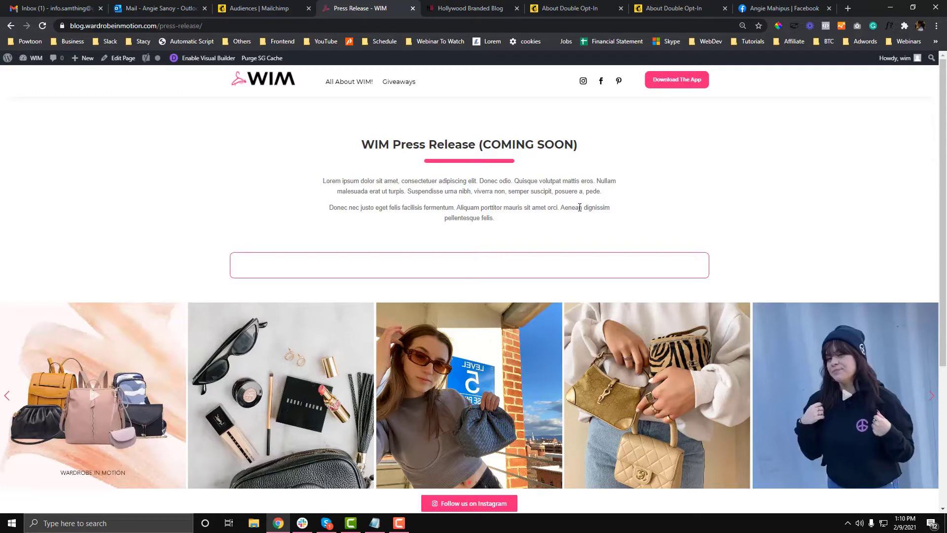
- In Mailchimp, browse the audience dashboard's audience dropdown, then return to the Audiences list
left_click(267, 8)
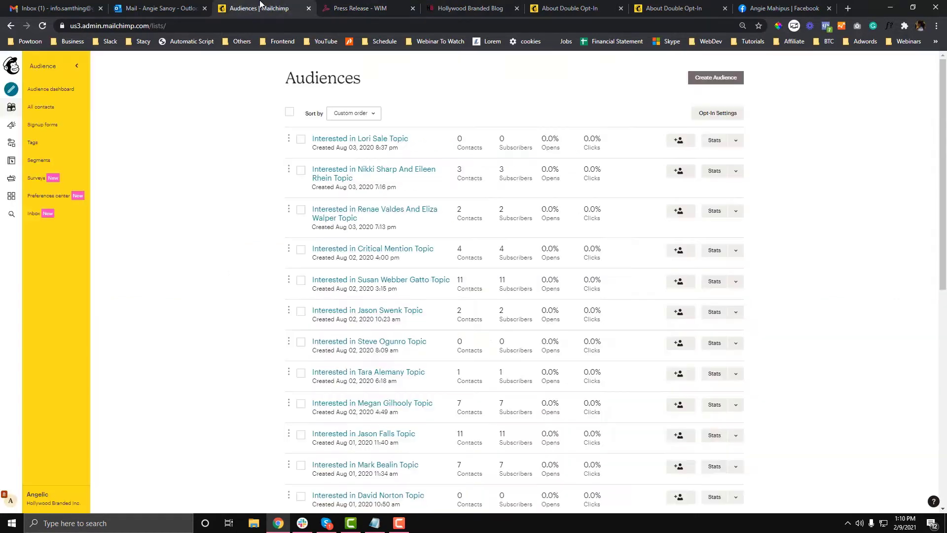
left_click(11, 112)
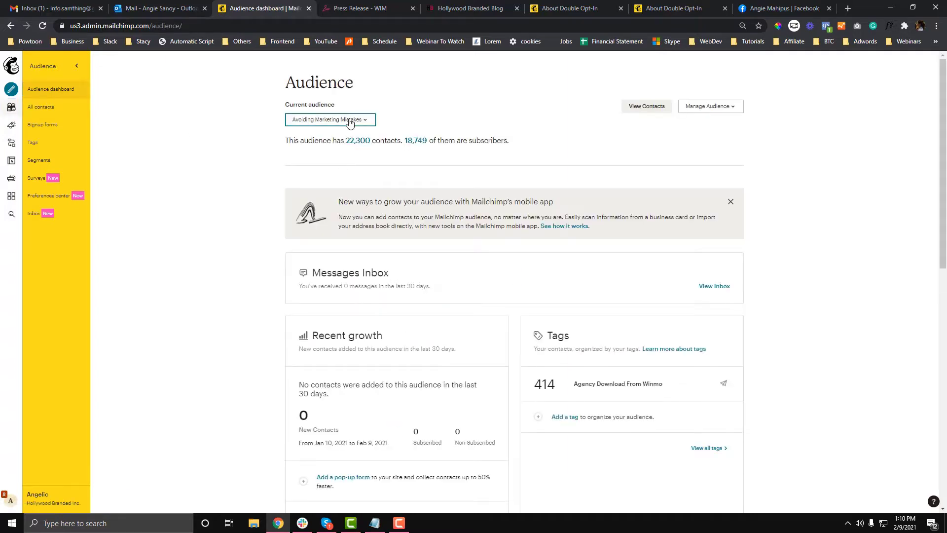
left_click(347, 120)
scroll(346, 276, "down", 5)
scroll(343, 330, "down", 15)
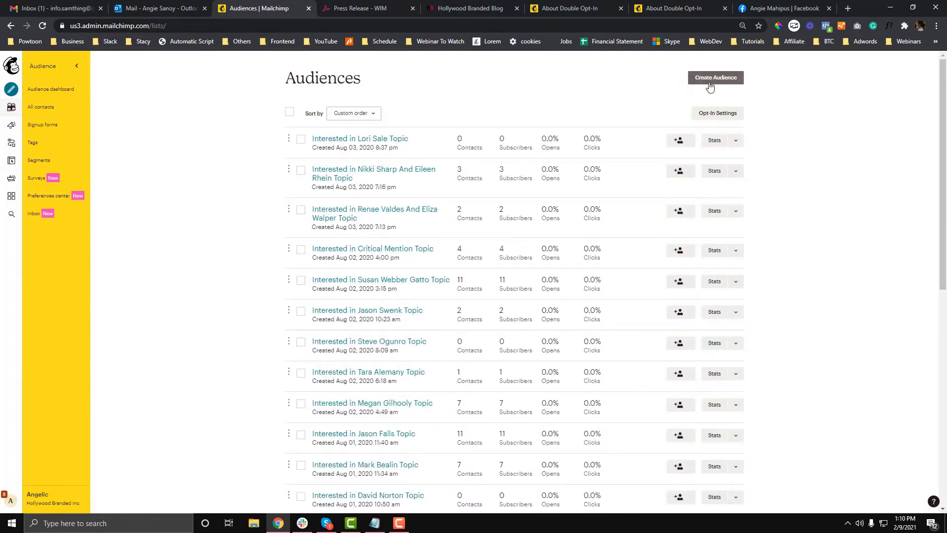
- Start a new audience named 'WIM Press'
left_click(705, 82)
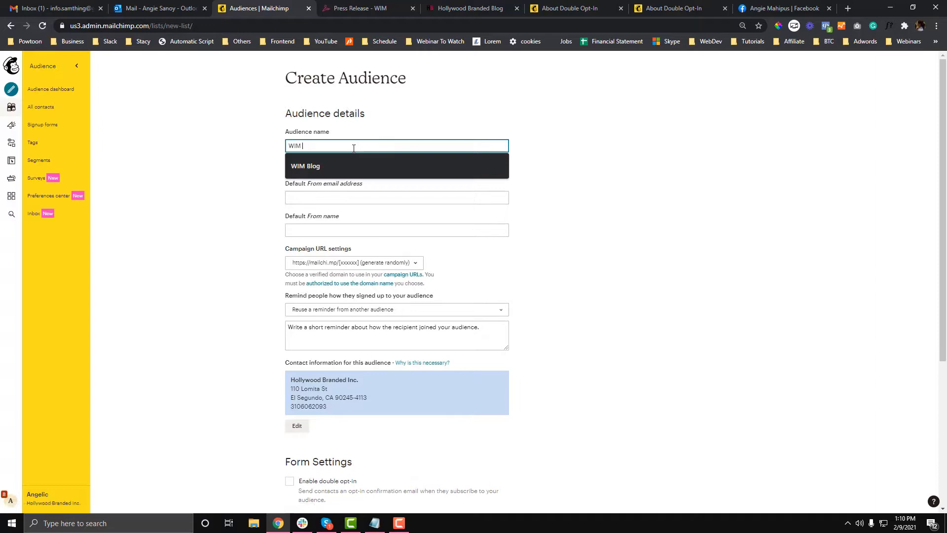
type("-")
key("BackSpace")
key("BackSpace")
type("Press")
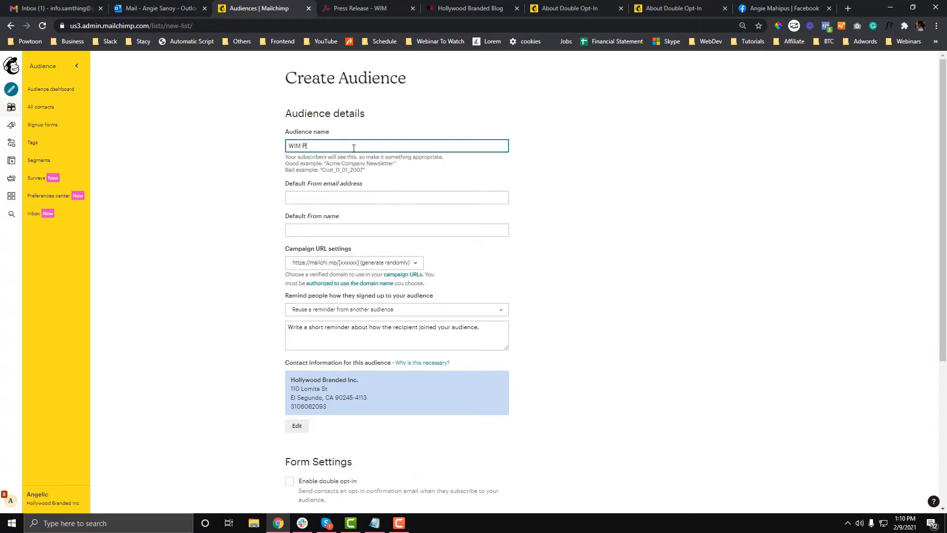
- Fill in the default sender email address from the suggested account email
left_click(351, 227)
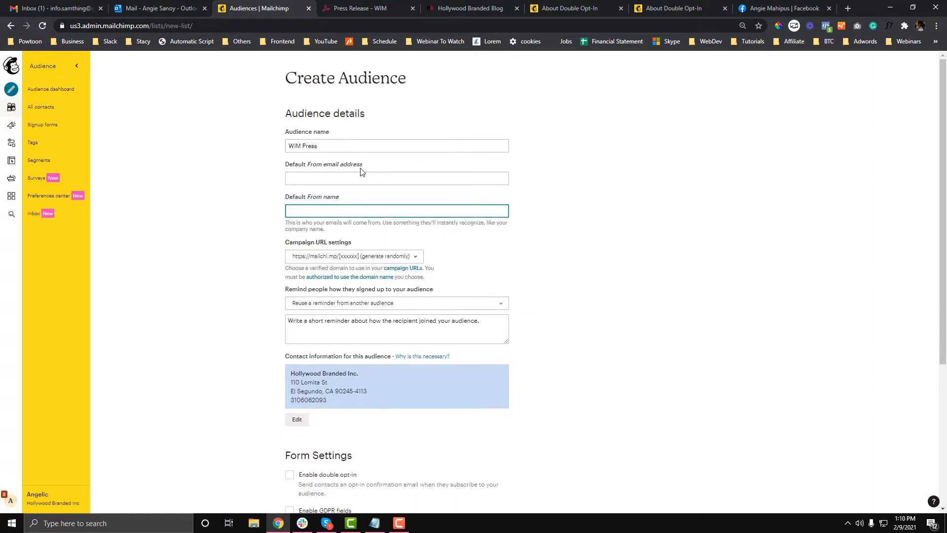
left_click(368, 178)
type("ange")
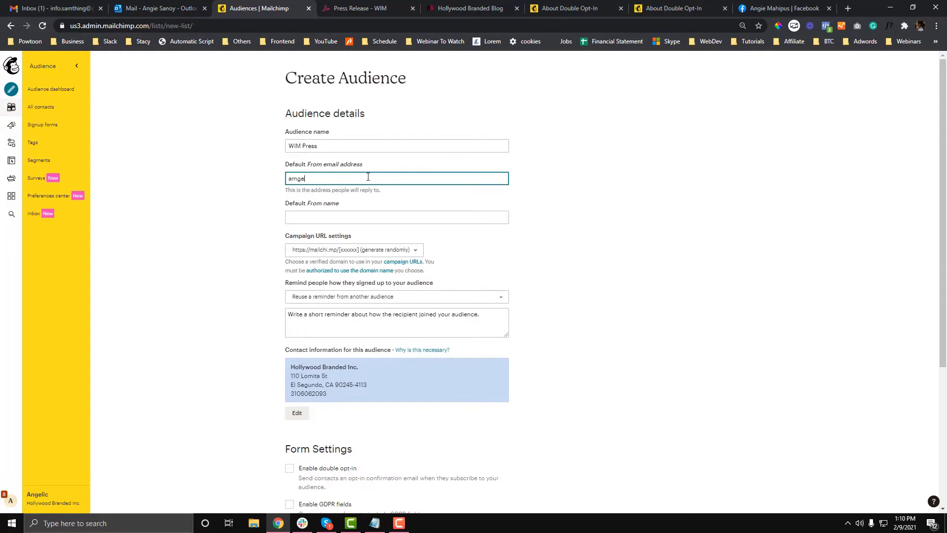
key("BackSpace")
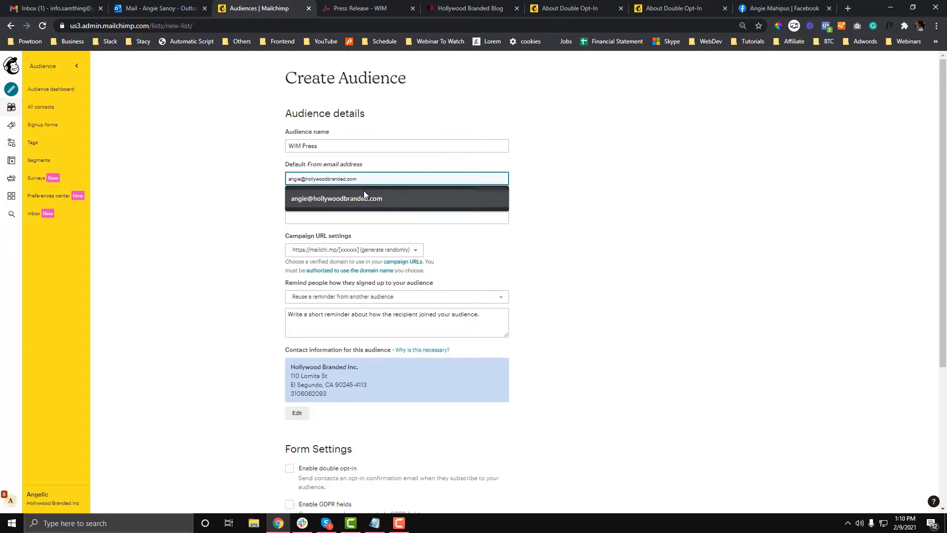
left_click(364, 195)
left_click(375, 212)
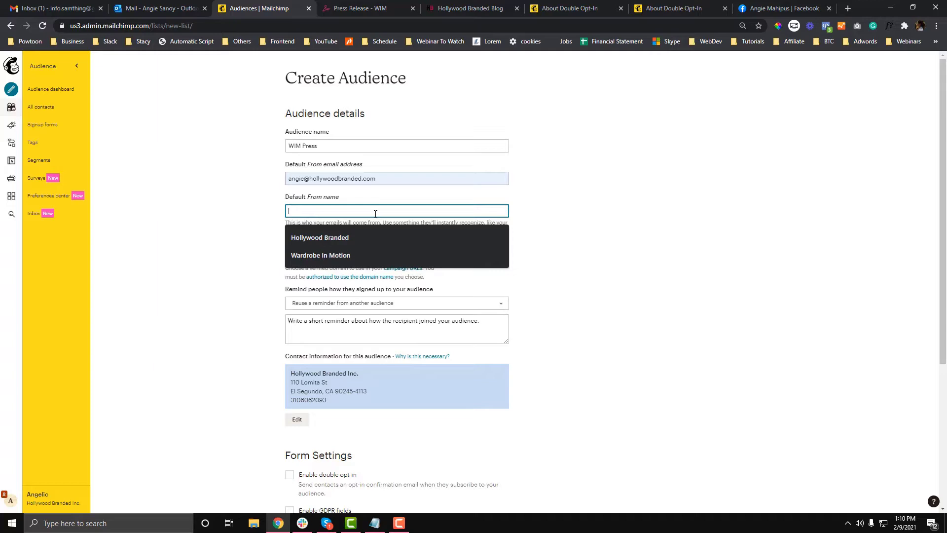
- Set the default from name to 'Wardrobe In Motion'
left_click(294, 146)
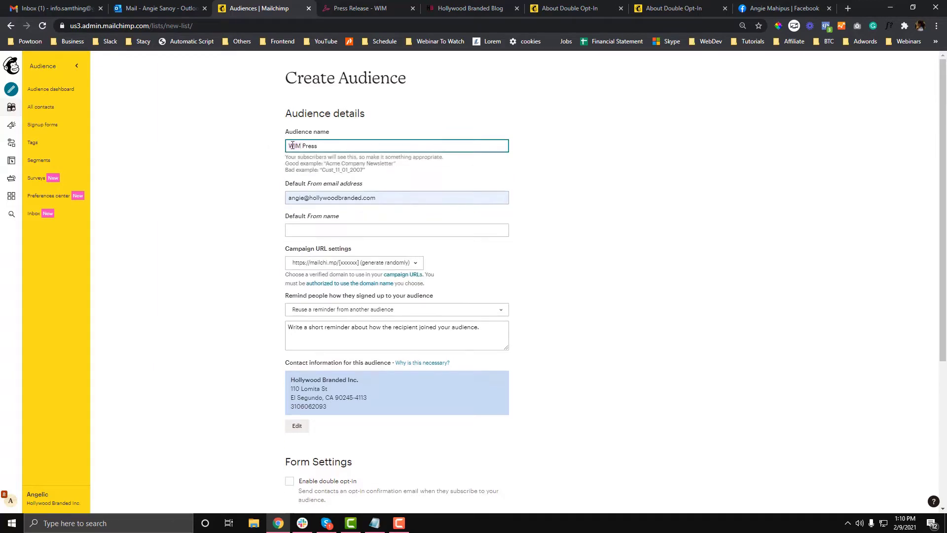
left_click(356, 8)
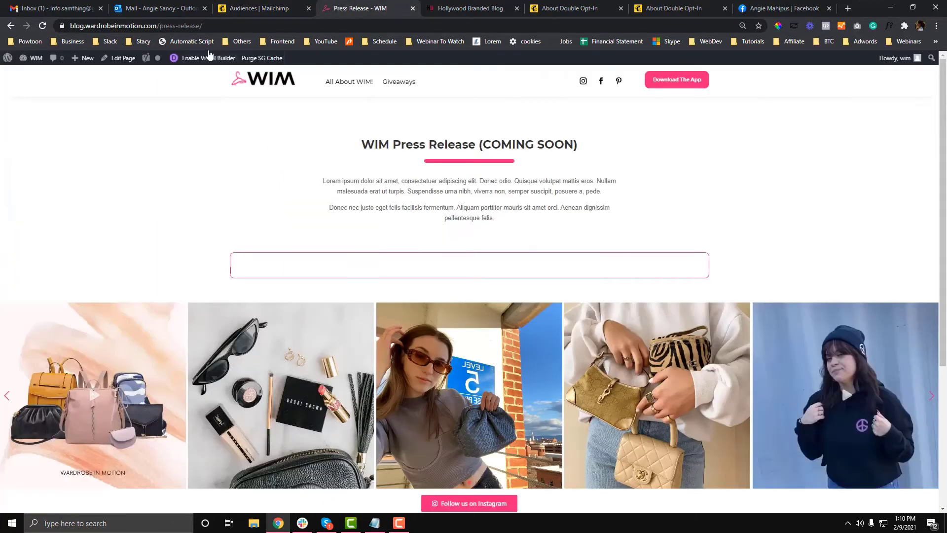
left_click(288, 8)
left_click(331, 230)
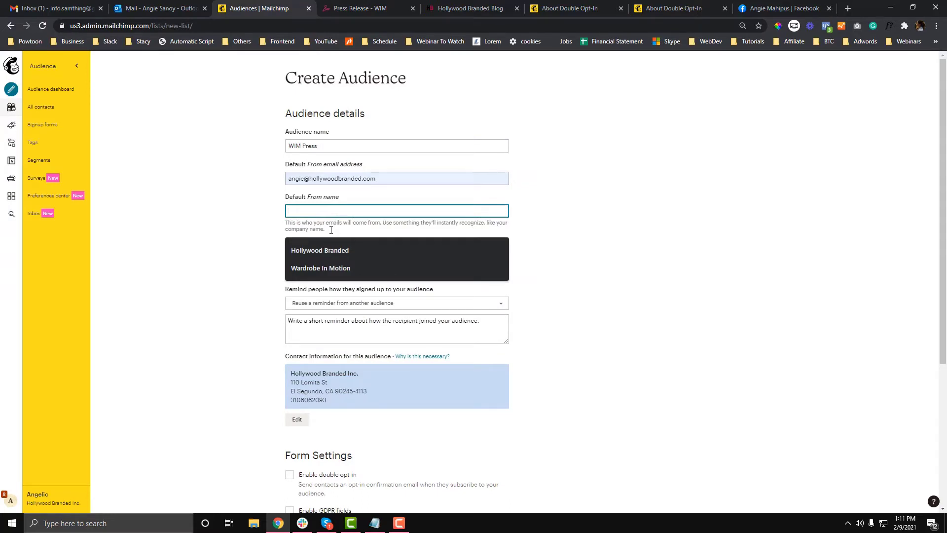
type("Wadr")
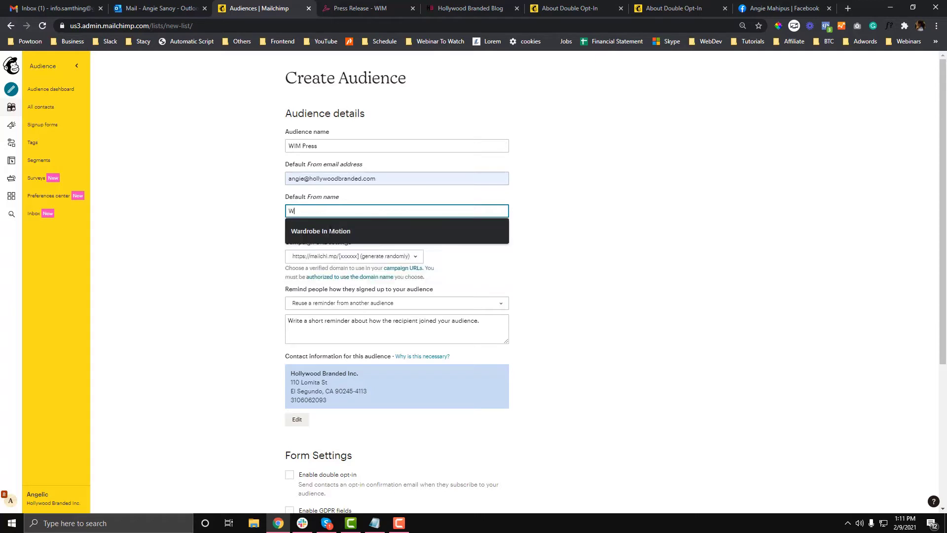
key("BackSpace")
key("BackSpace")
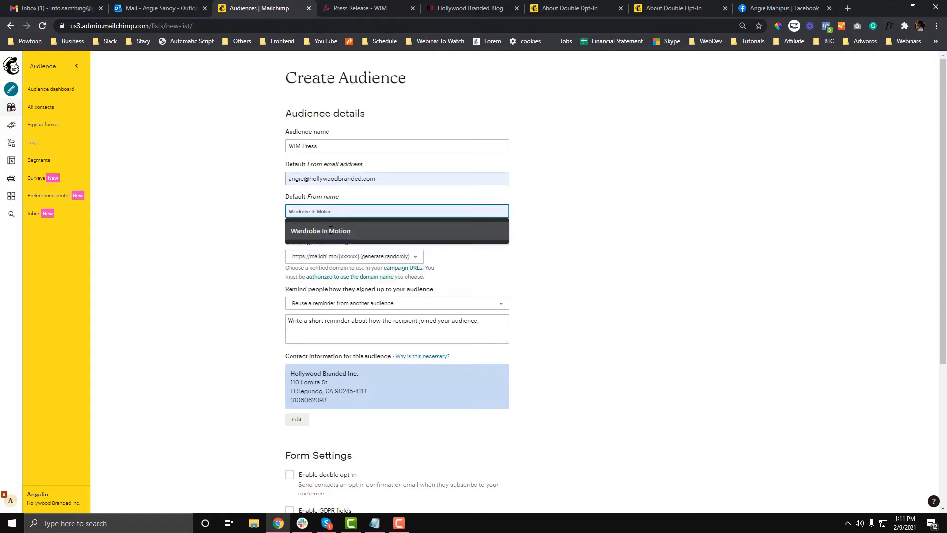
left_click(331, 231)
scroll(333, 284, "down", 1)
left_click(333, 284)
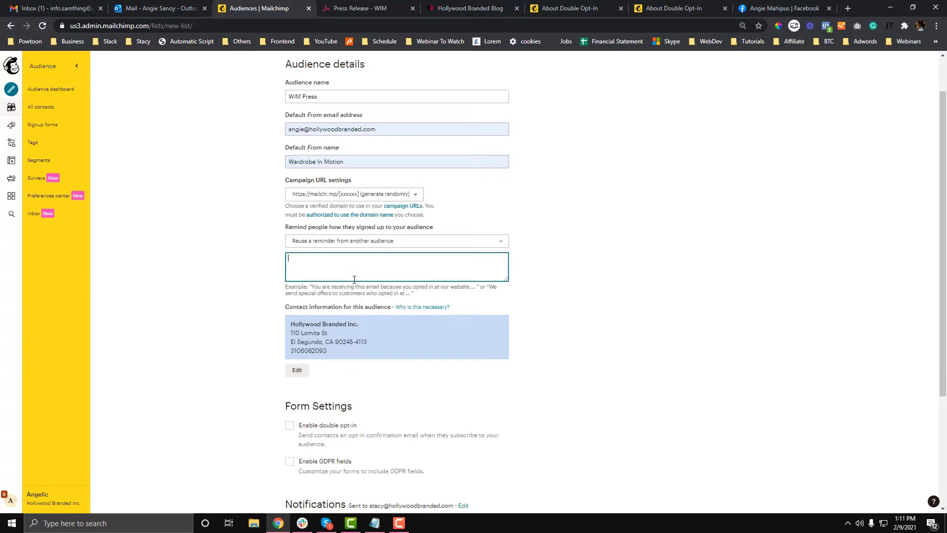
- Enter the reminder 'People who are interested in Press', keep double opt-in and GDPR off, and save
type("People who are interested in Press")
scroll(260, 260, "down", 3)
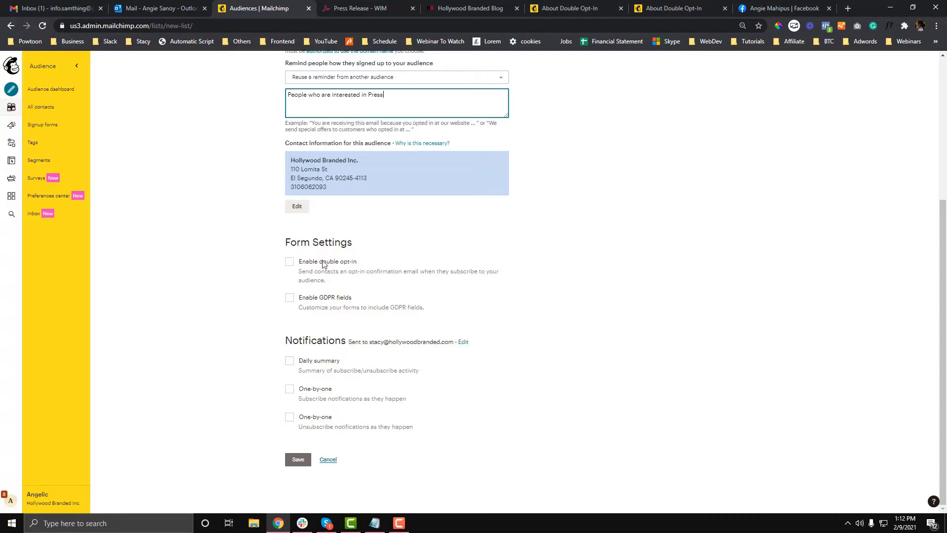
left_click(288, 265)
left_click(288, 265)
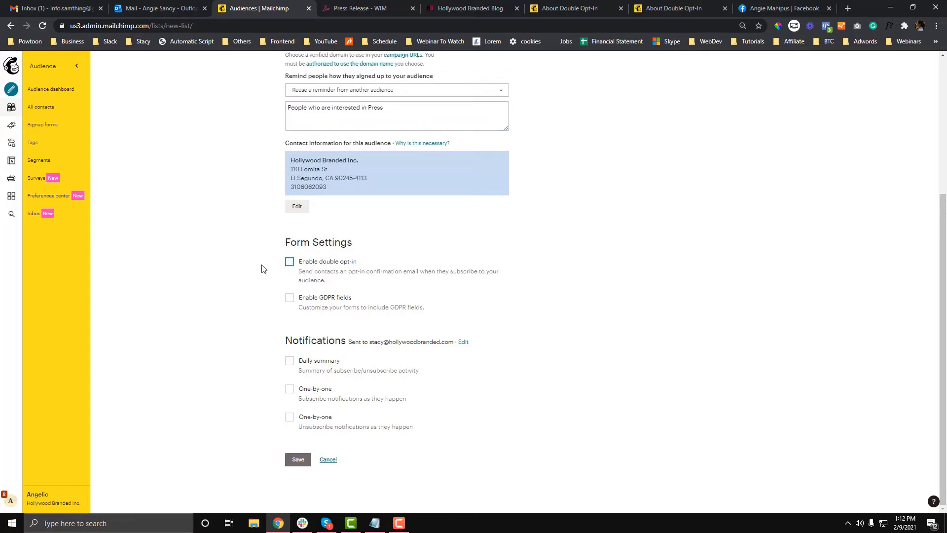
left_click(288, 298)
left_click(289, 299)
left_click(295, 460)
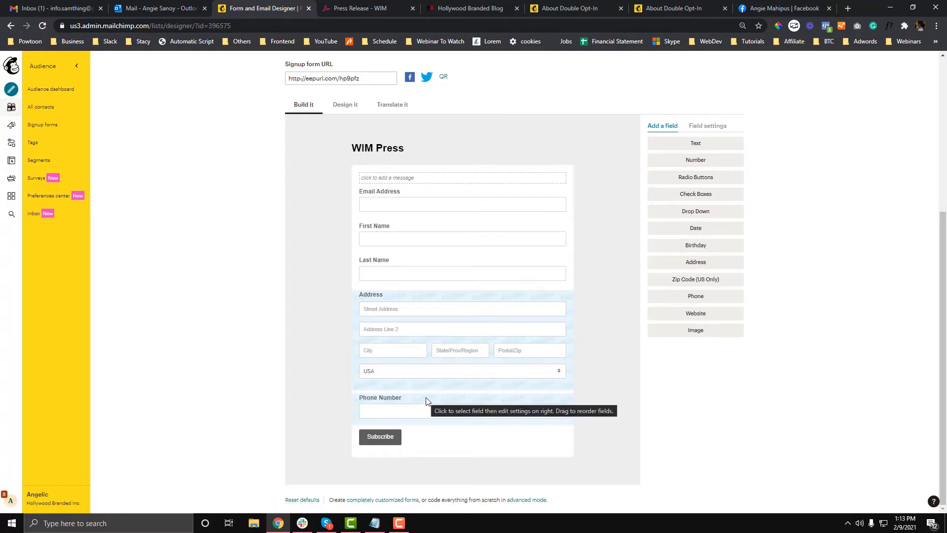
- Compare the WIM Press signup form's fields against the Press Release page
scroll(469, 262, "up", 2)
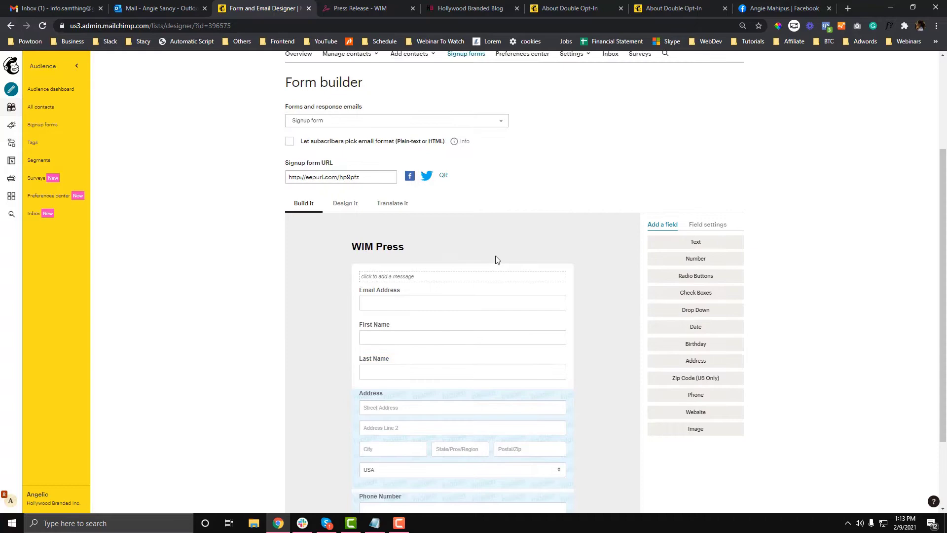
left_click(381, 6)
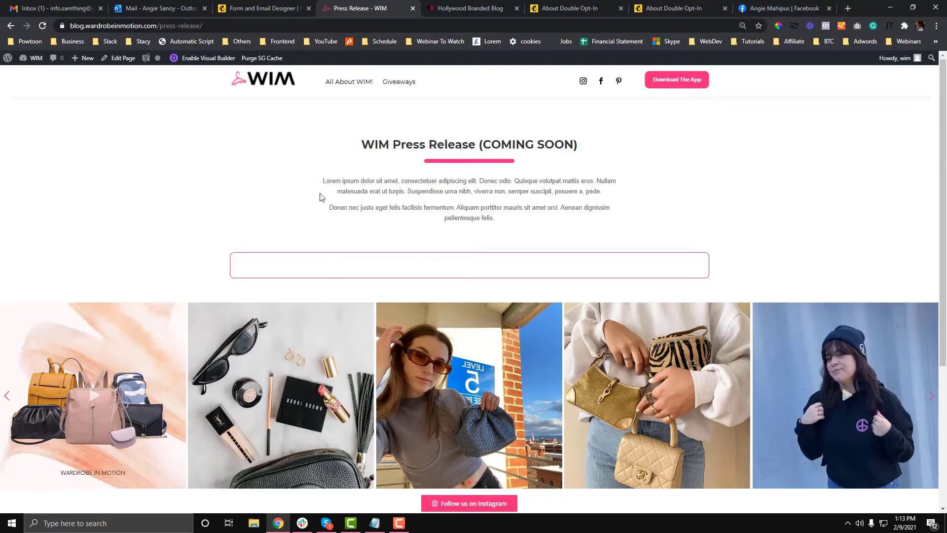
left_click(279, 9)
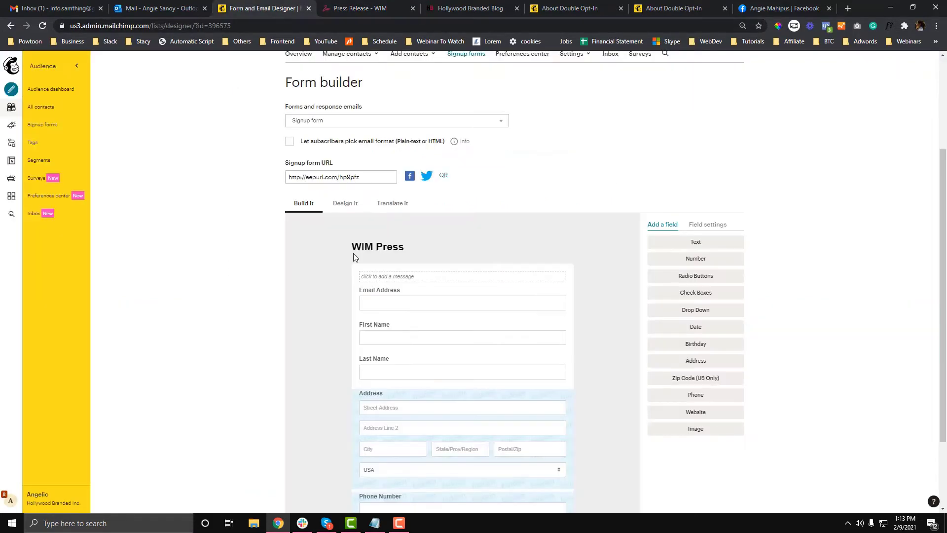
left_click(370, 6)
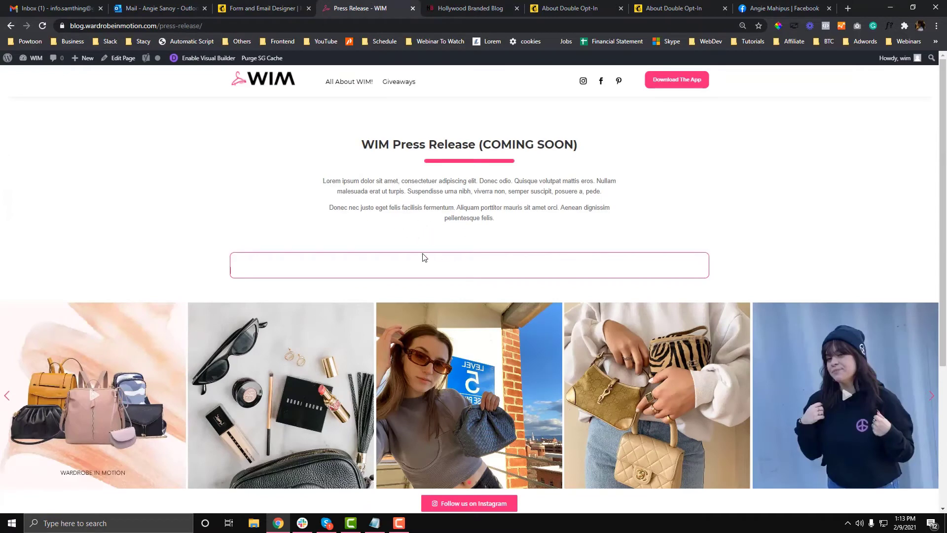
key("ctrl+shift+Tab")
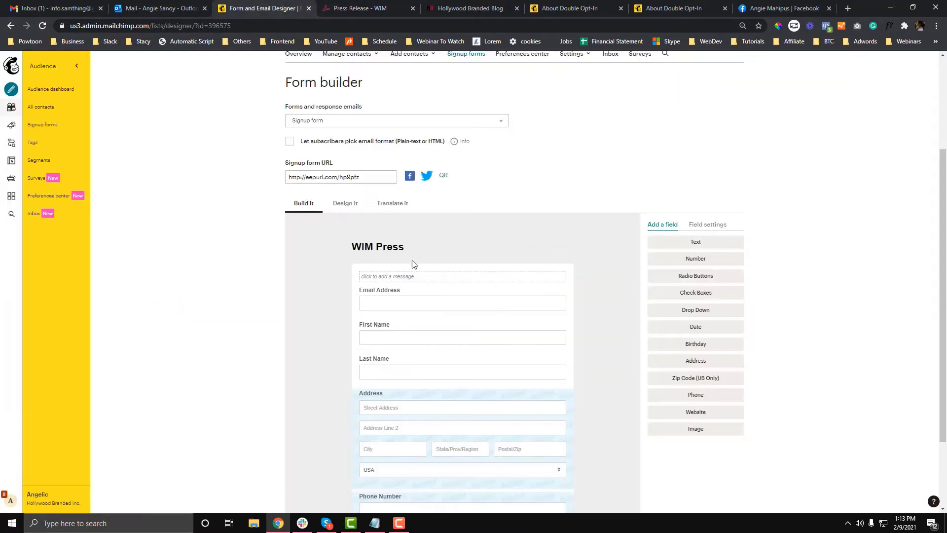
scroll(375, 283, "down", 1)
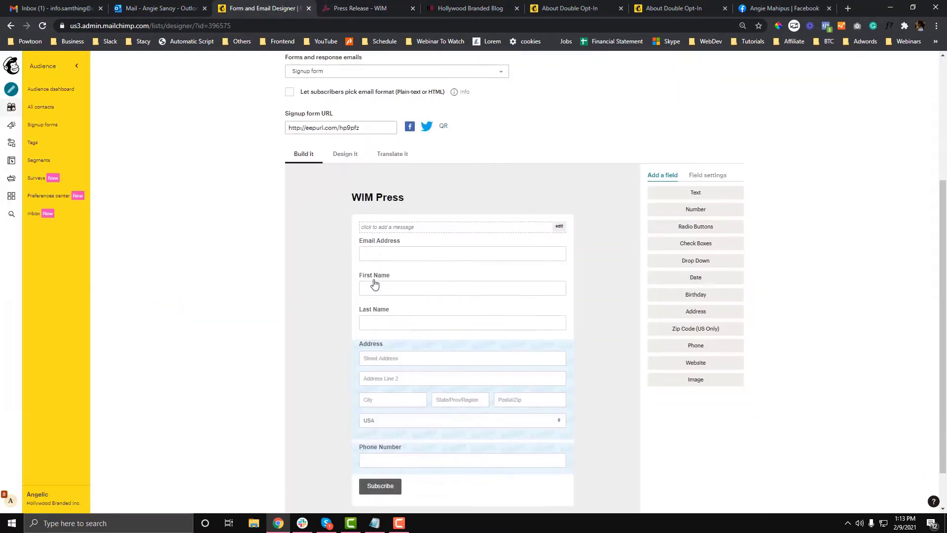
- Add a dropdown field above Address and label it 'Describe Yourself'
left_click(670, 267)
scroll(454, 345, "down", 1)
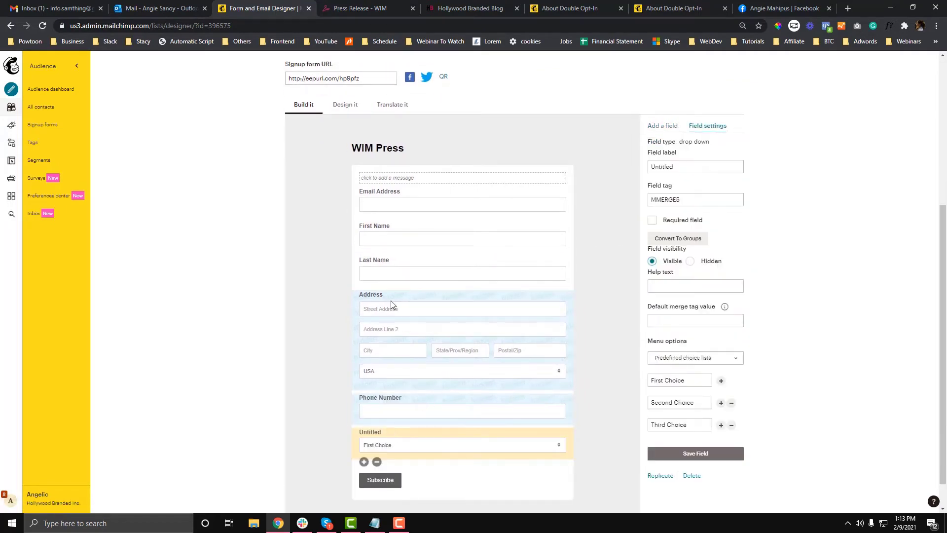
left_click_drag(361, 439, 365, 291)
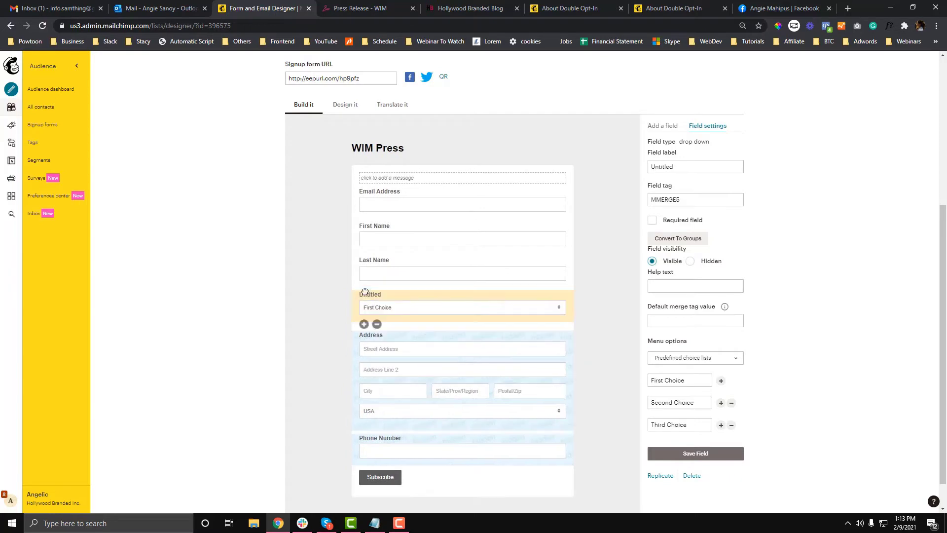
left_click(374, 523)
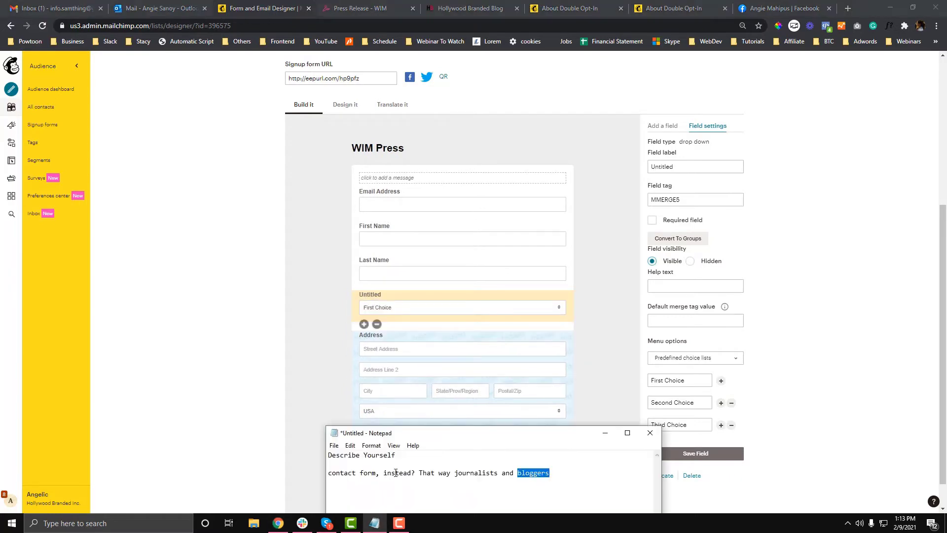
left_click(419, 473)
left_click_drag(399, 455, 398, 298)
key("ctrl+c")
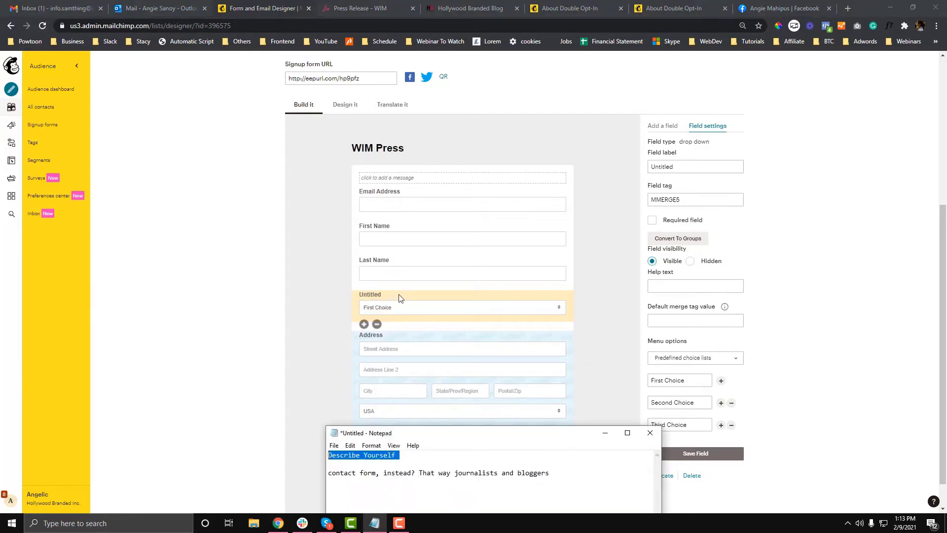
left_click(401, 302)
double_click(678, 168)
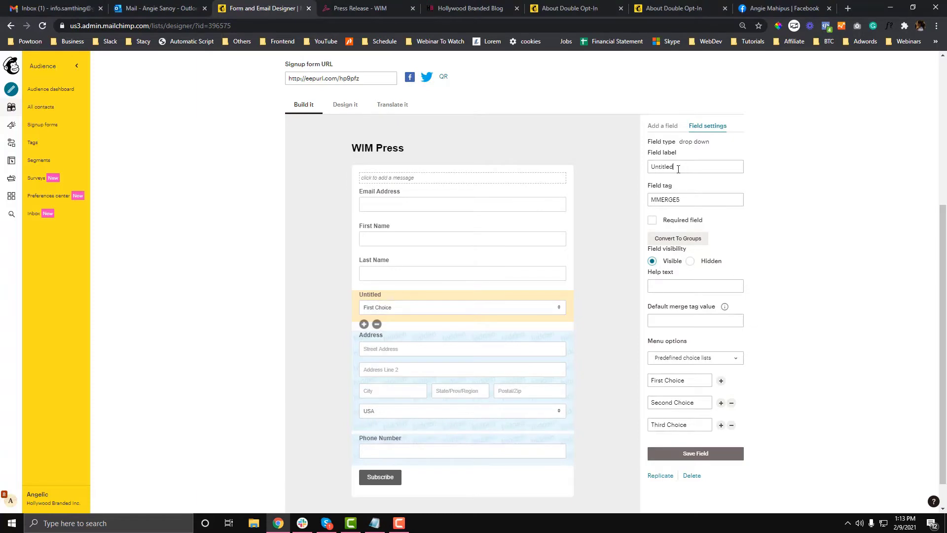
key("ctrl+v")
- Set the dropdown's field tag to DESCRIBE
left_click(680, 200)
double_click(679, 201)
type("DE")
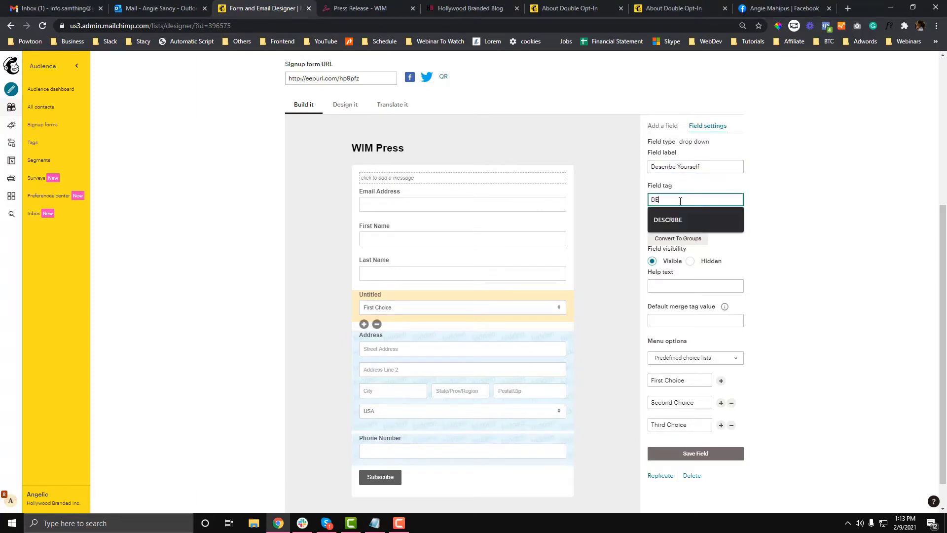
left_click(702, 215)
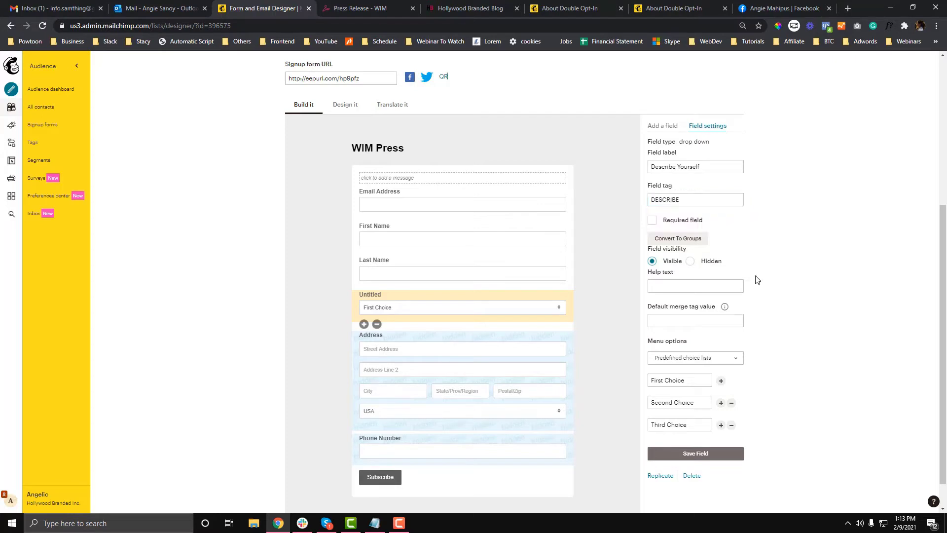
- Replace the first dropdown option with Journalist
left_click(374, 523)
left_click_drag(451, 473, 502, 474)
key("ctrl+c")
left_click(605, 433)
triple_click(660, 380)
key("ctrl+v")
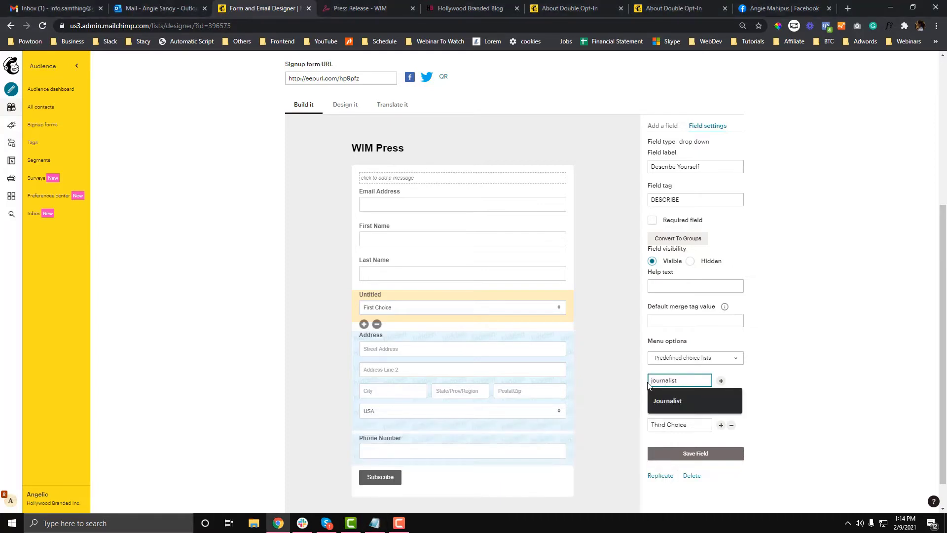
left_click(663, 399)
- Change the other options to Blogger and Business Owner, add Investor, and save the field
left_click(668, 404)
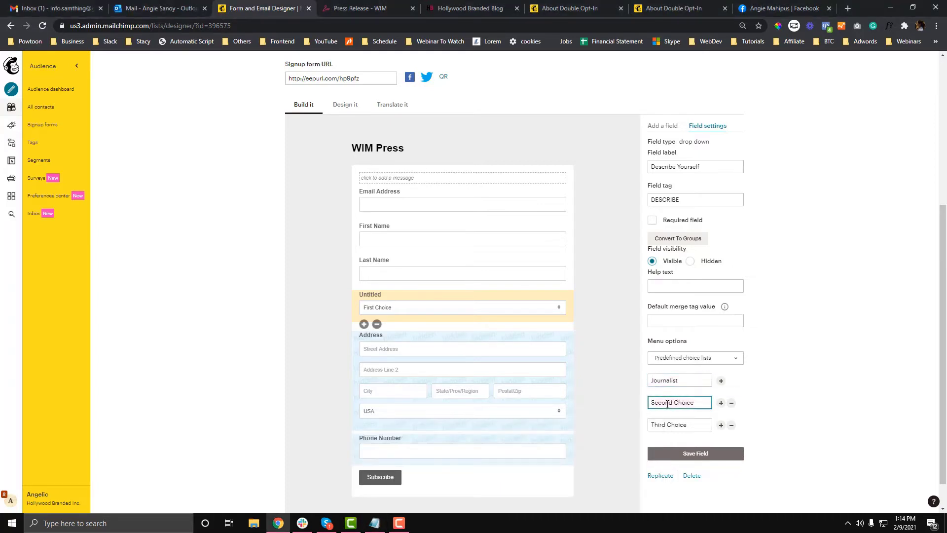
triple_click(668, 404)
type("Blogger")
left_click(666, 425)
triple_click(666, 425)
type("Busi")
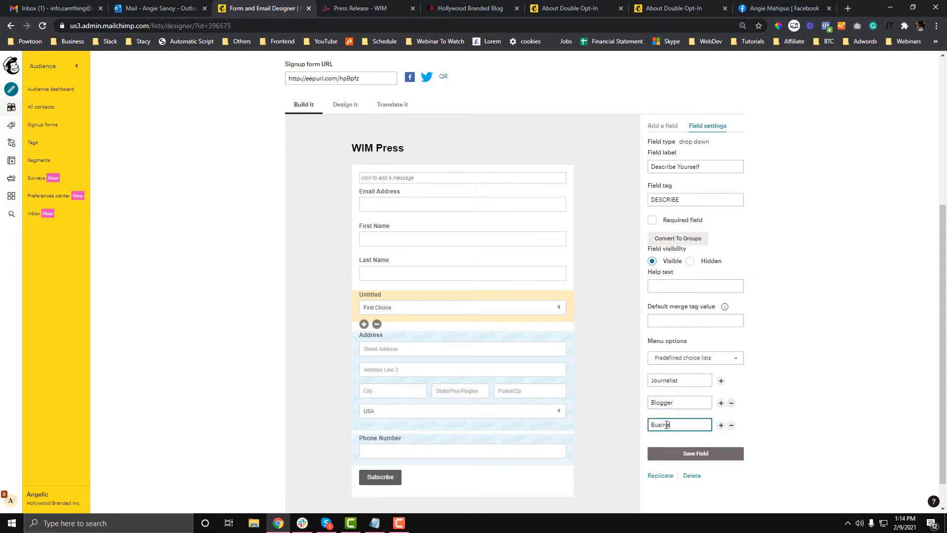
left_click(721, 426)
left_click(684, 446)
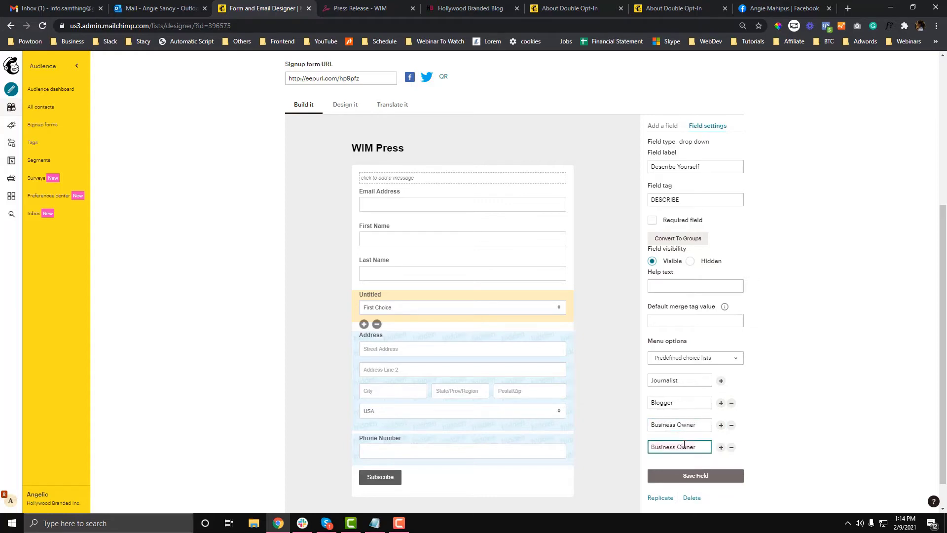
triple_click(685, 446)
type("Investor")
scroll(664, 453, "down", 1)
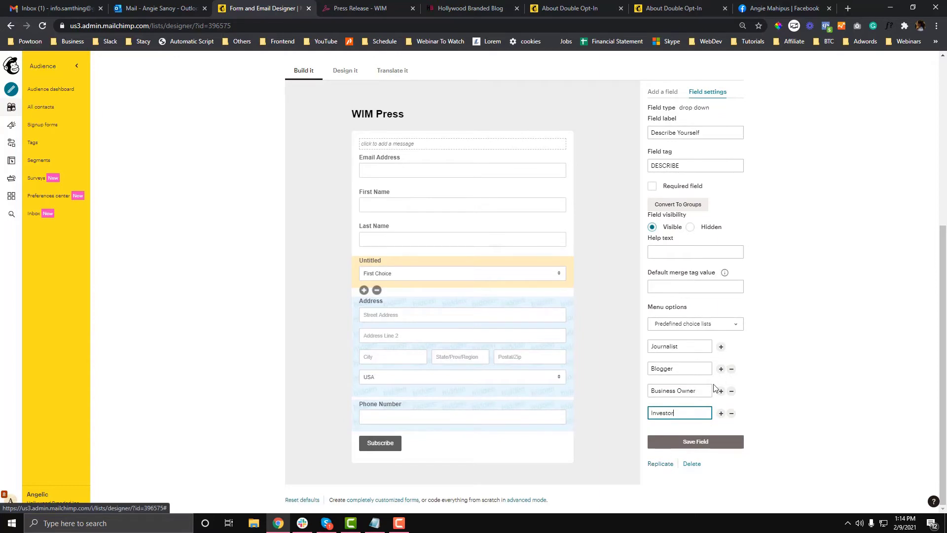
left_click(713, 441)
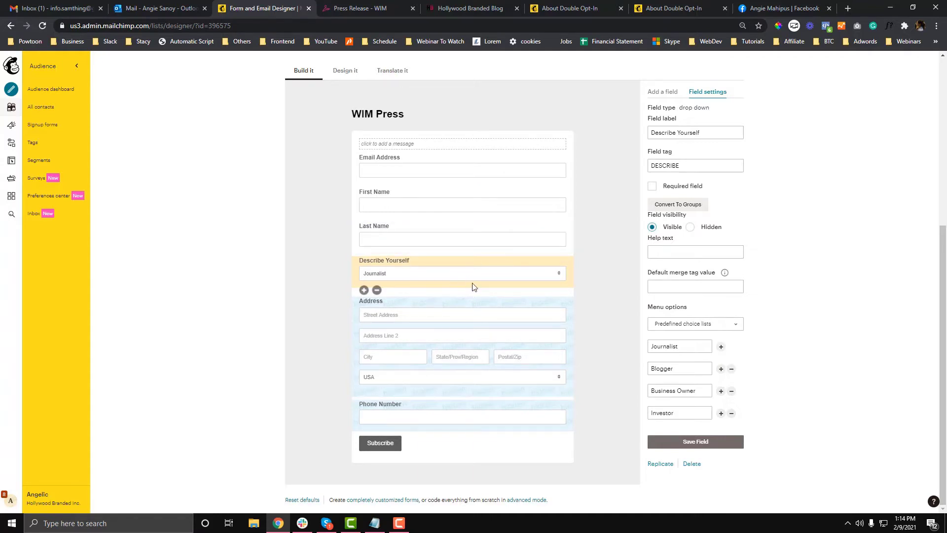
left_click(696, 441)
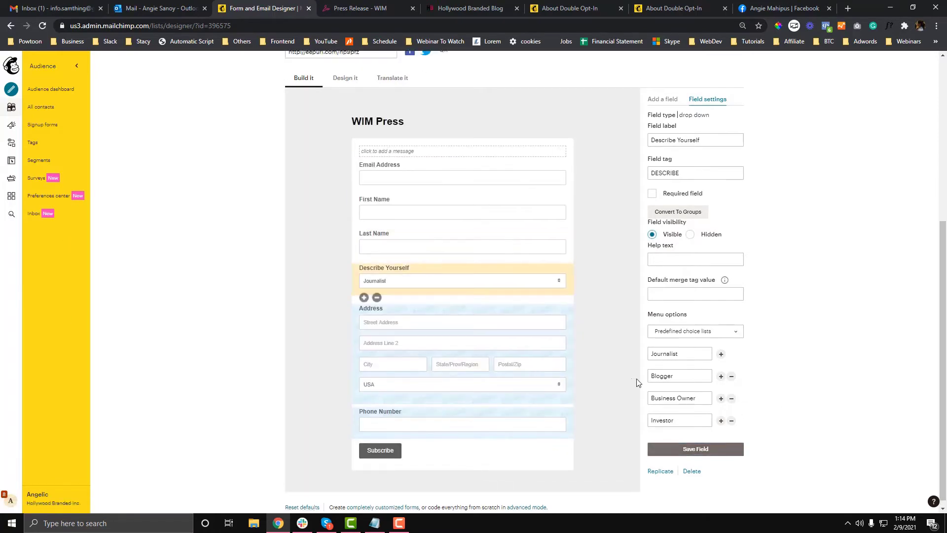
- Reload the Press Release page and add an Email Optin module to the empty row
left_click(352, 8)
left_click(352, 26)
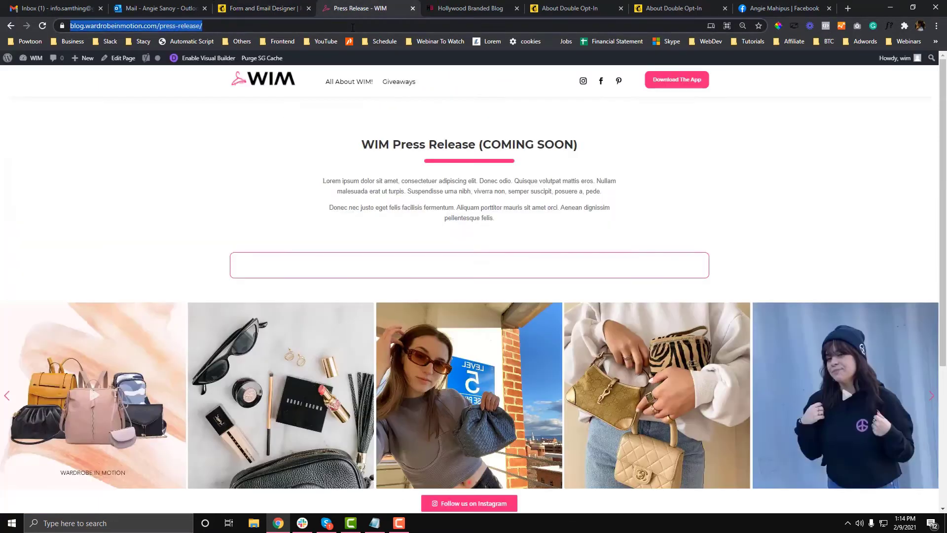
key("Return")
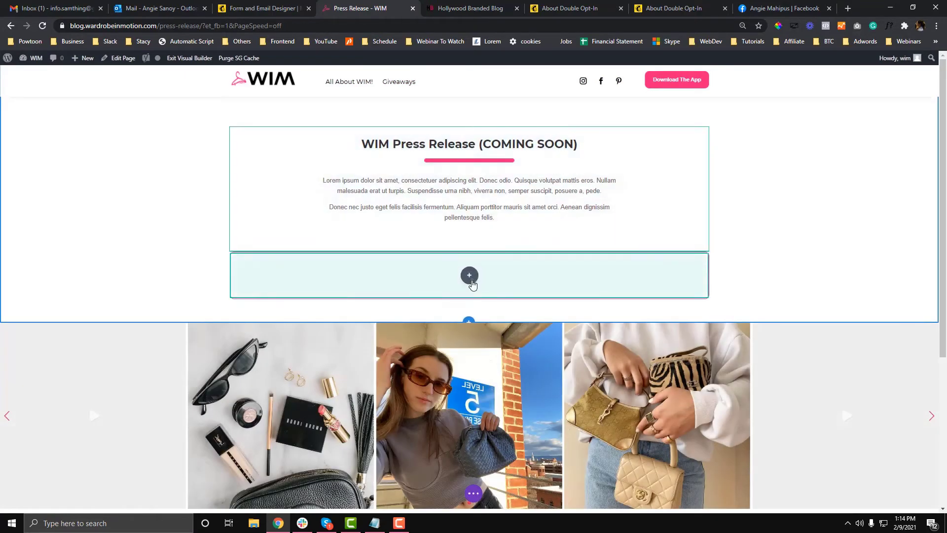
left_click(469, 275)
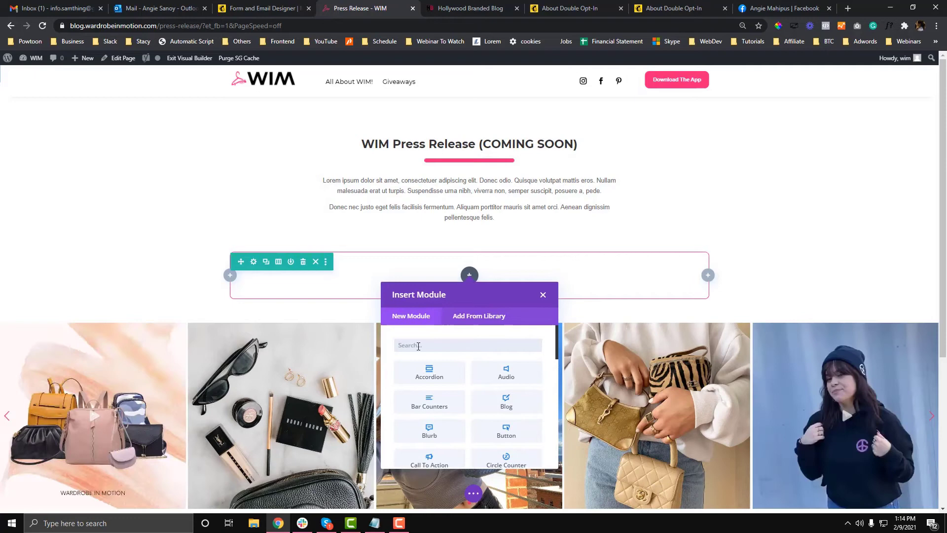
type("email")
left_click(430, 376)
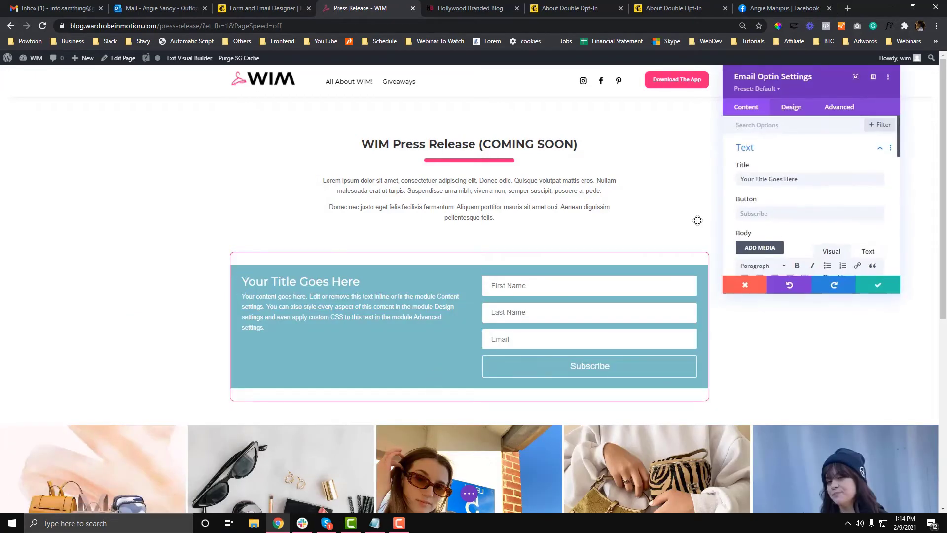
- Clear the opt-in title and body text, and set the button text to 'Contact Us'
triple_click(790, 179)
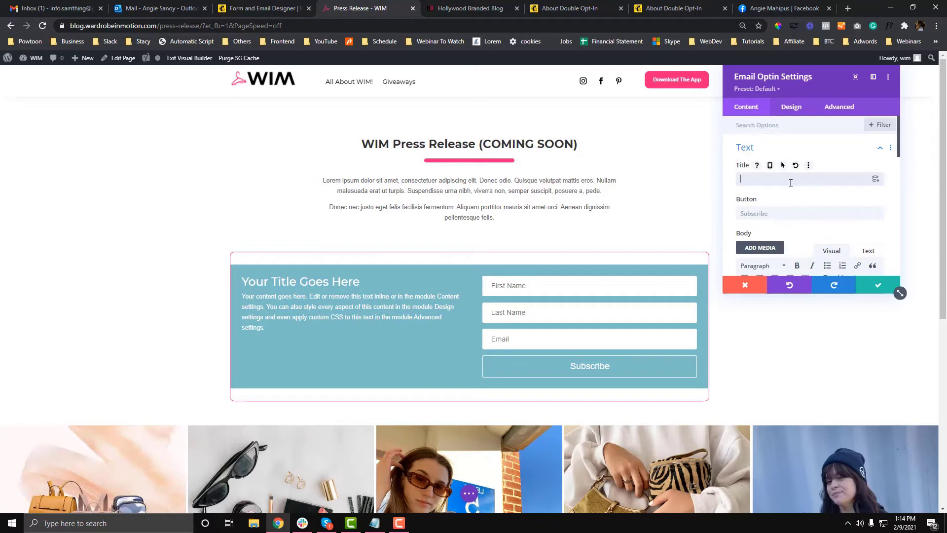
key("BackSpace")
triple_click(780, 213)
type("Contac tus")
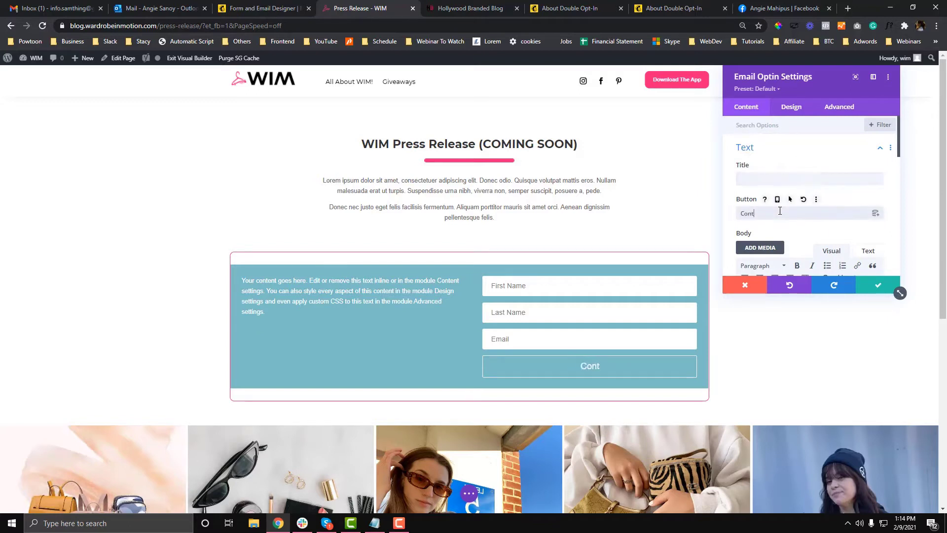
triple_click(780, 211)
type("Contact Us")
triple_click(780, 212)
scroll(780, 212, "down", 2)
triple_click(780, 214)
key("BackSpace")
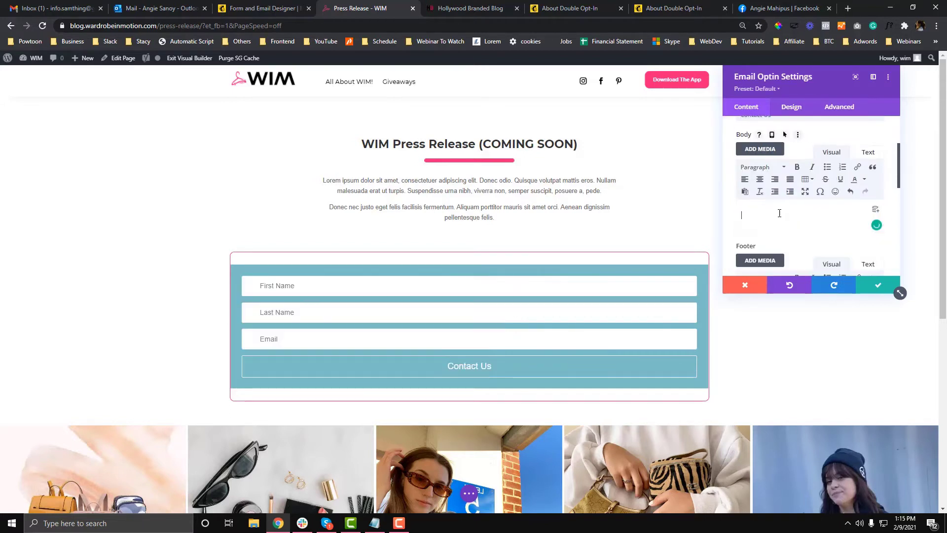
scroll(786, 148, "up", 2)
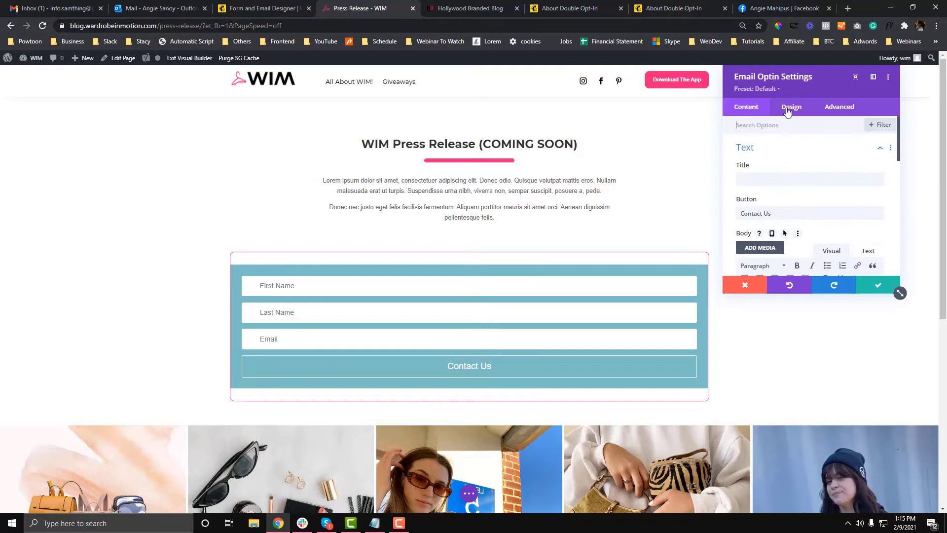
- In Design > Layout, set First Name Fullwidth and Last Name Fullwidth to No
left_click(787, 109)
left_click(776, 155)
left_click(777, 156)
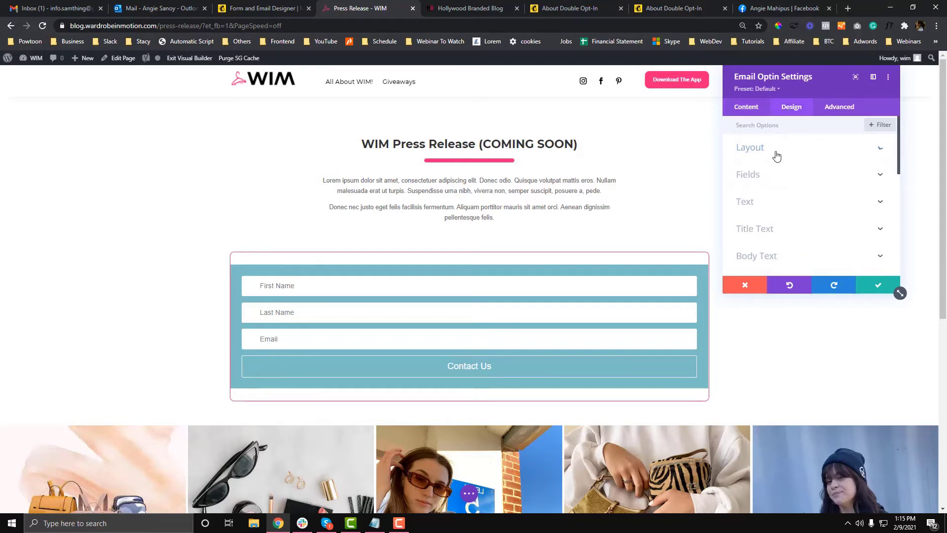
left_click(776, 156)
left_click(743, 213)
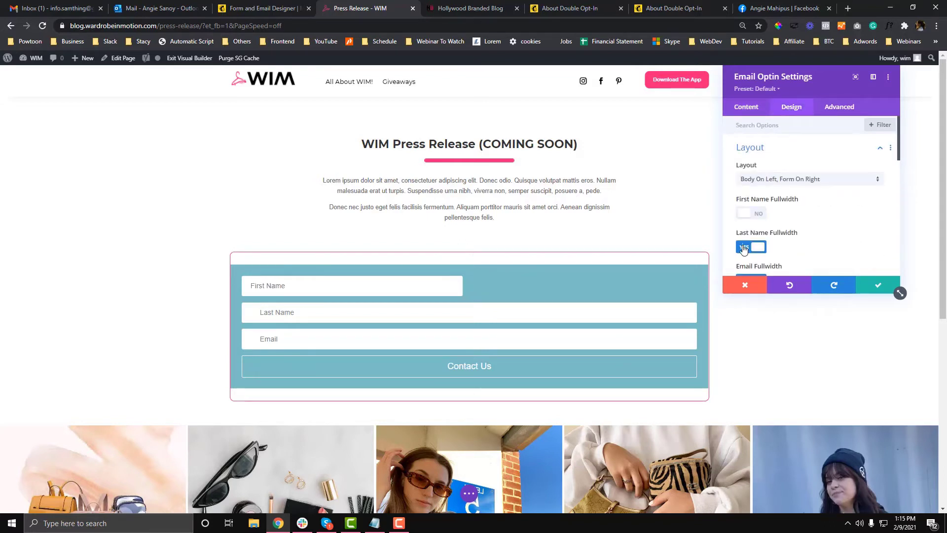
left_click(745, 247)
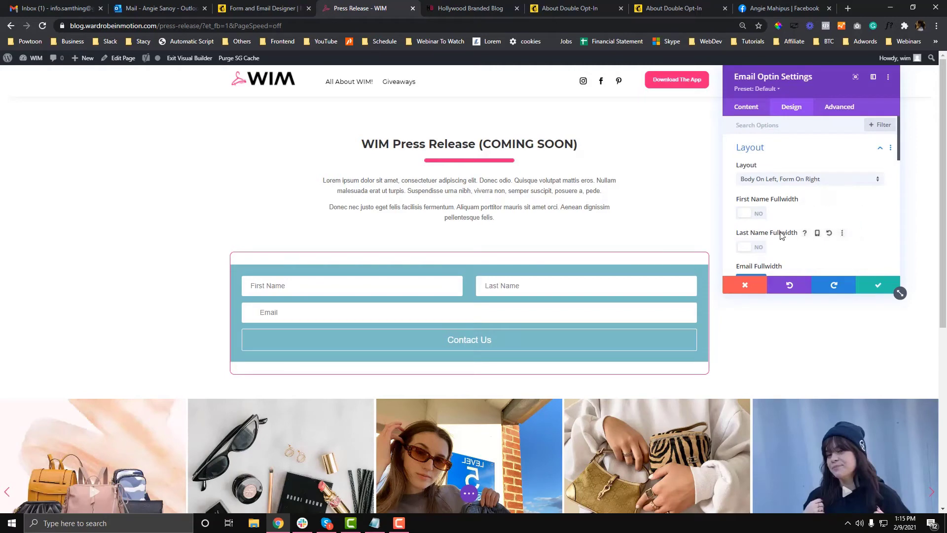
scroll(770, 232, "down", 1)
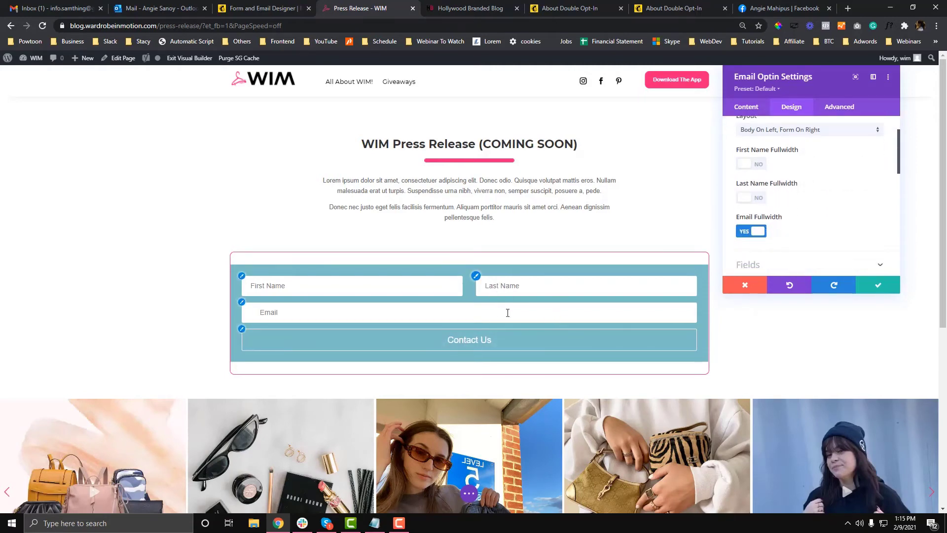
scroll(814, 198, "up", 1)
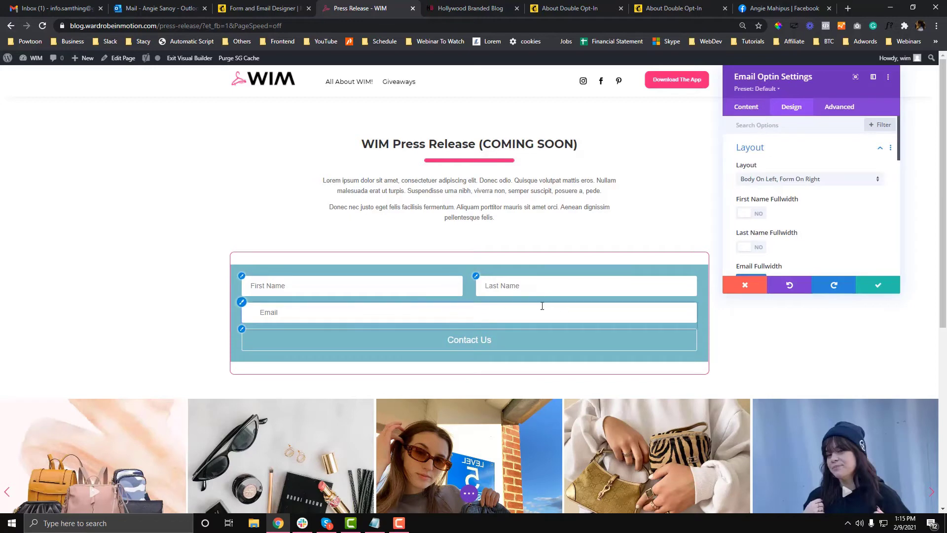
scroll(769, 231, "down", 1)
scroll(772, 229, "up", 1)
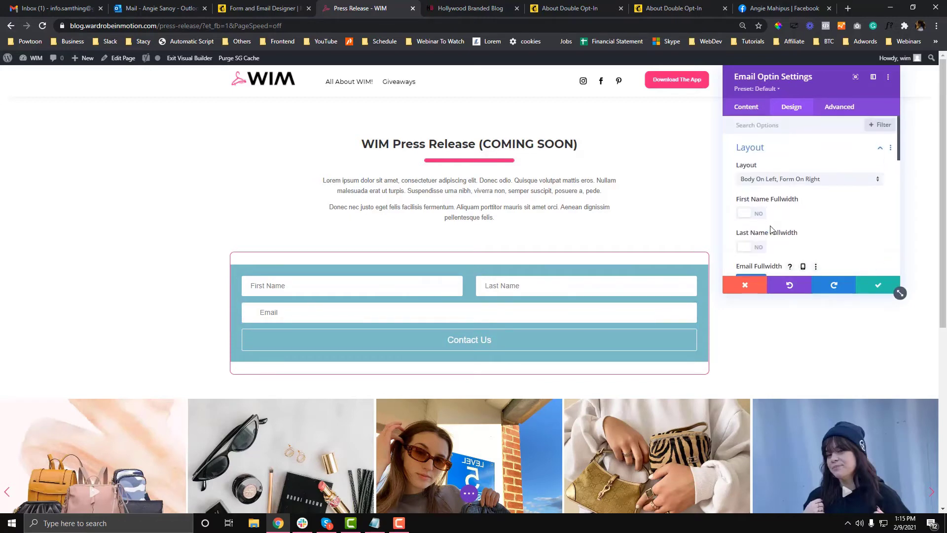
- Cross-check the Mailchimp form's fields, then return to the Press Release page
left_click(265, 6)
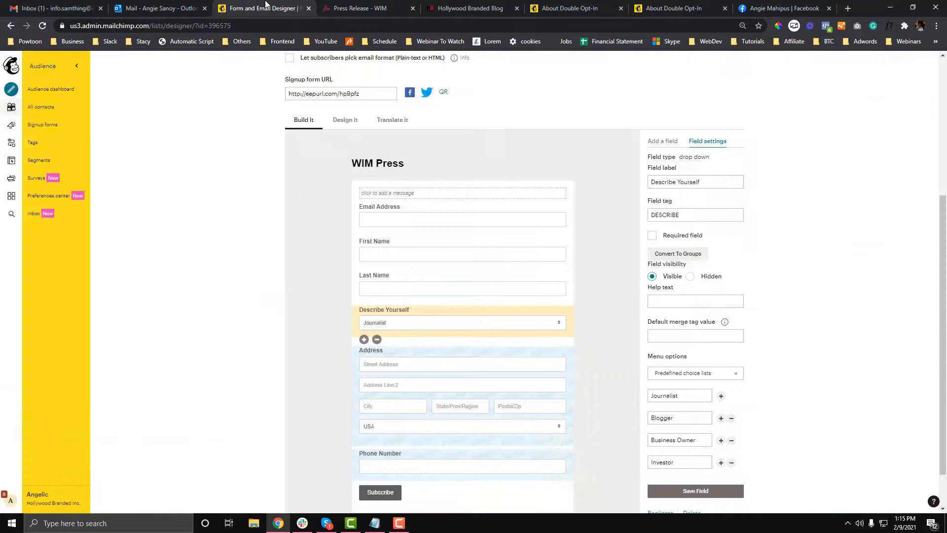
left_click(331, 5)
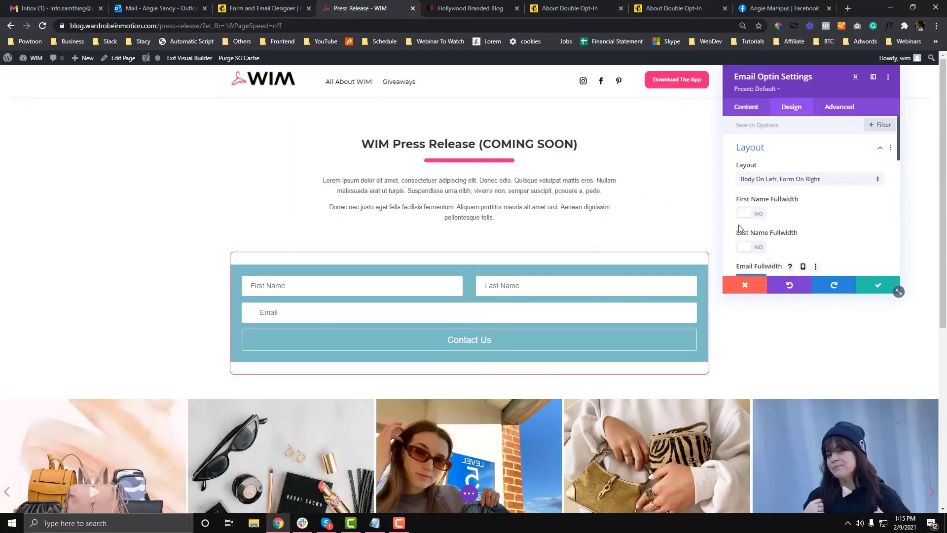
scroll(772, 209, "down", 1)
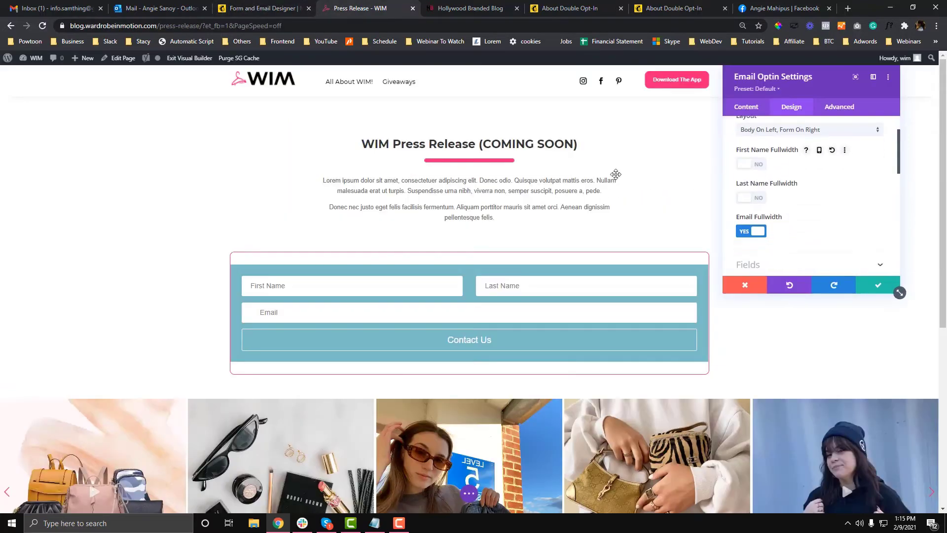
left_click(257, 5)
left_click(326, 5)
- Turn off the opt-in form's teal background colour
scroll(774, 197, "up", 1)
scroll(777, 212, "down", 10)
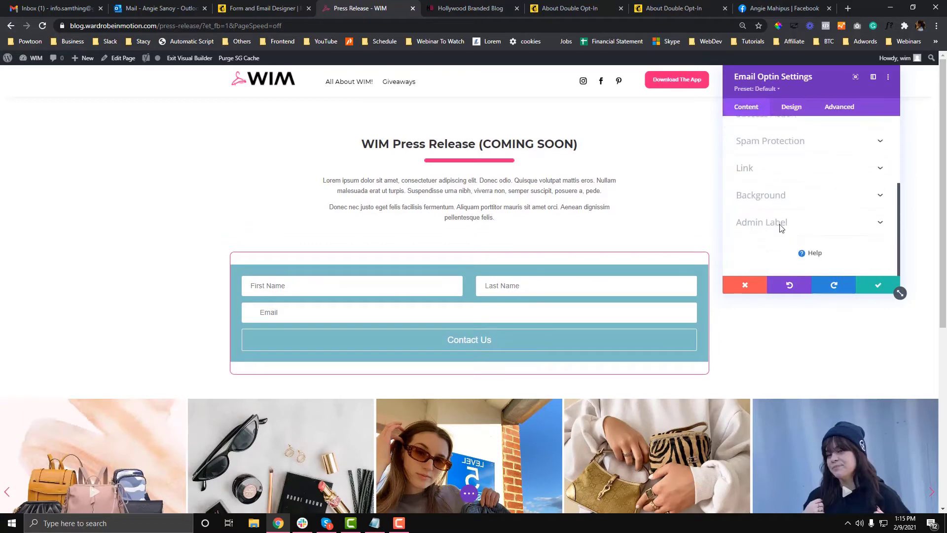
left_click(761, 195)
scroll(745, 227, "down", 2)
left_click(744, 230)
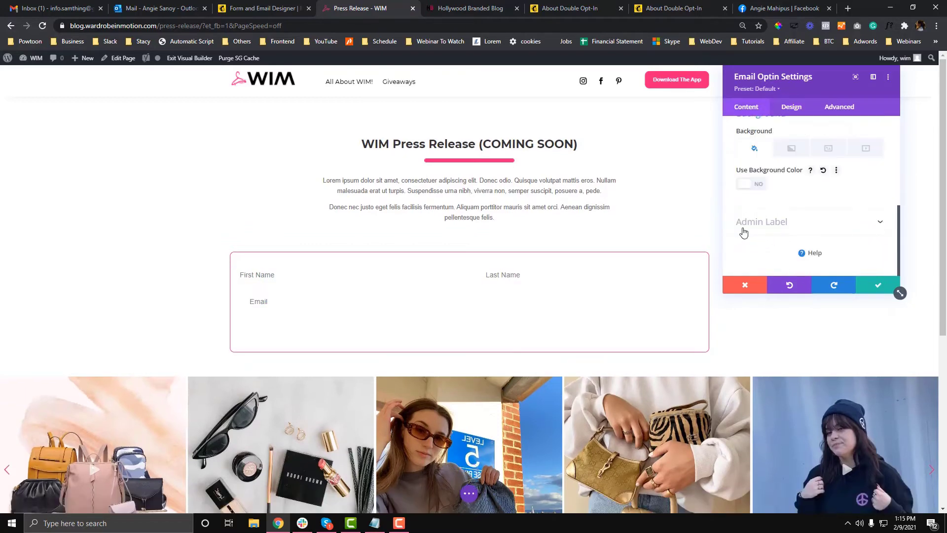
scroll(744, 230, "up", 10)
- Sample the title underline's pink FE257B and lighten it to #fff4f8 as Fields Background Color
left_click(789, 107)
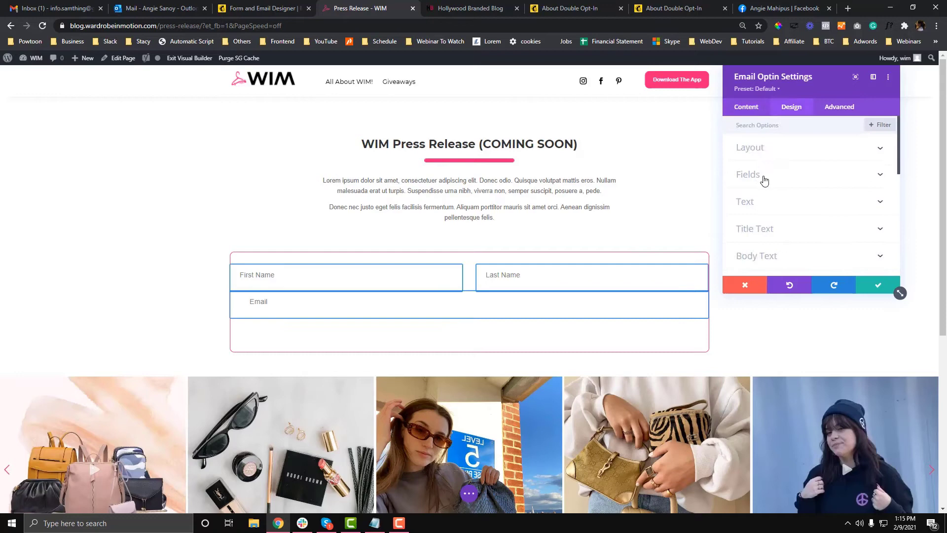
left_click(764, 179)
left_click(745, 164)
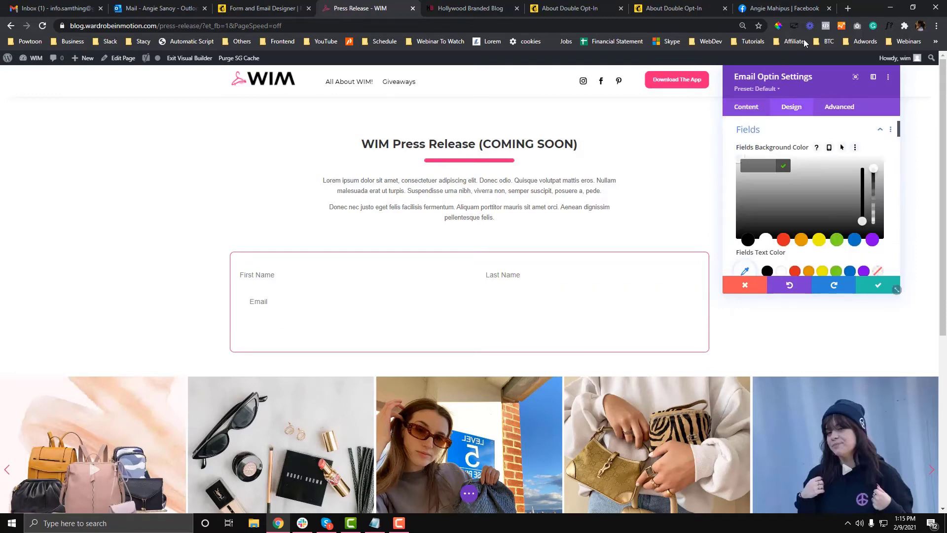
left_click(778, 25)
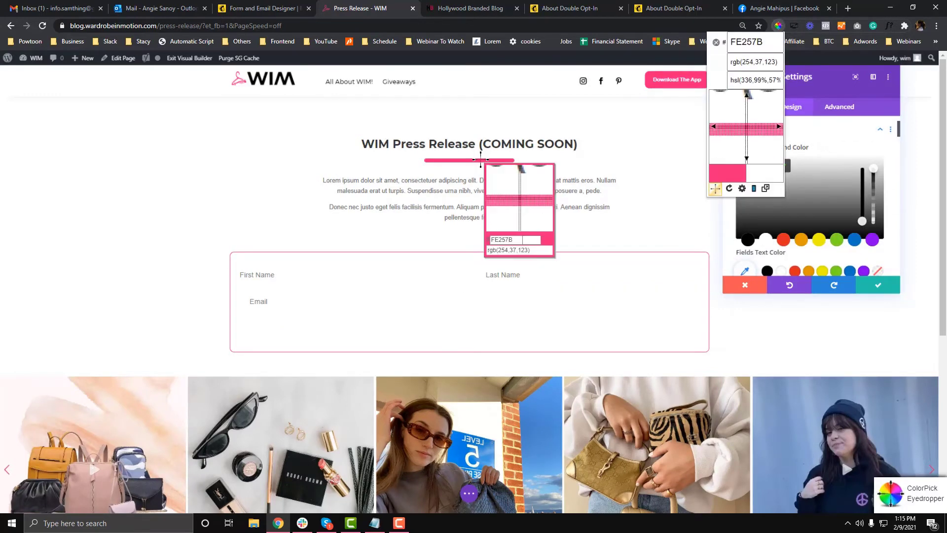
left_click(481, 160)
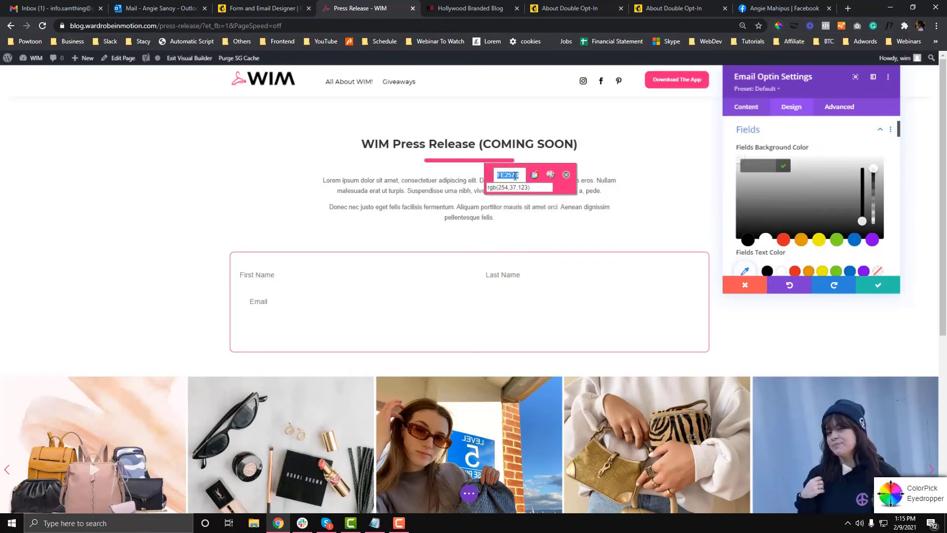
left_click(568, 175)
left_click(746, 179)
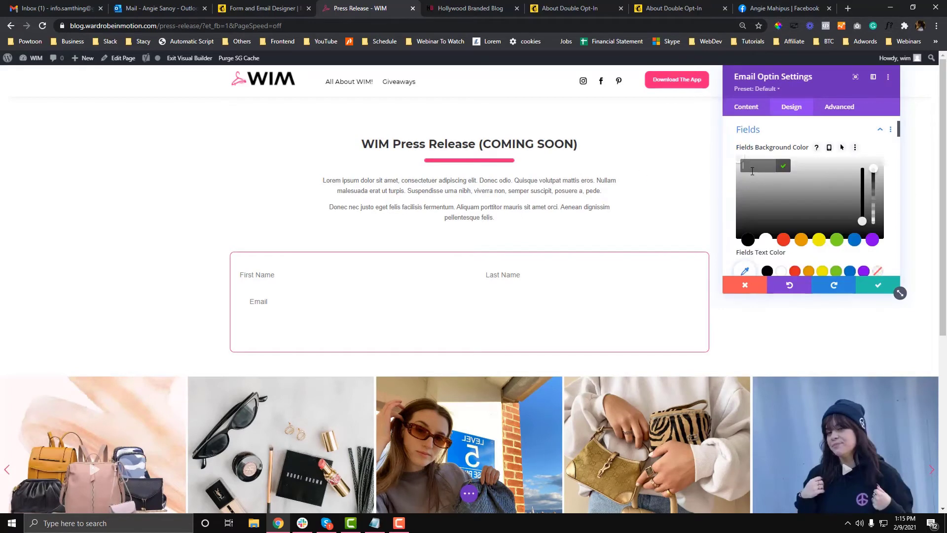
left_click(783, 167)
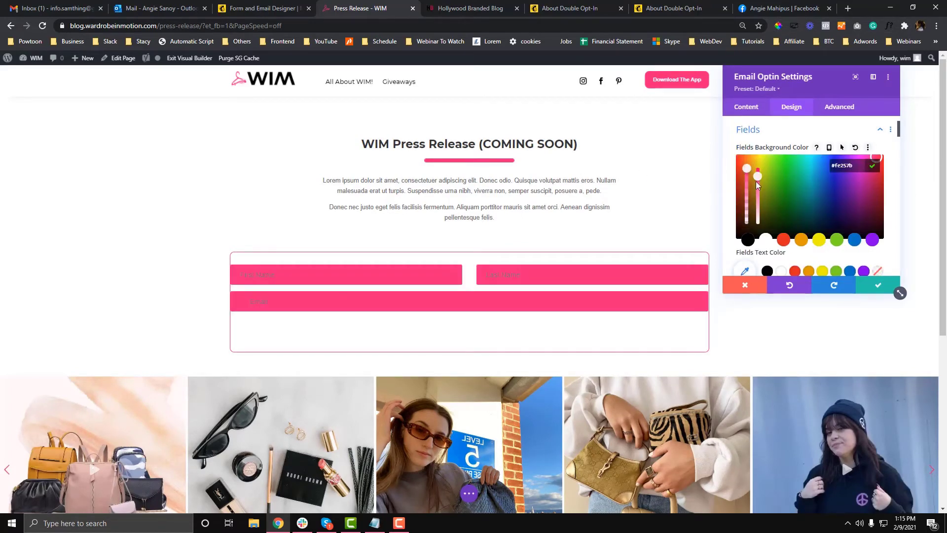
left_click_drag(758, 177, 758, 219)
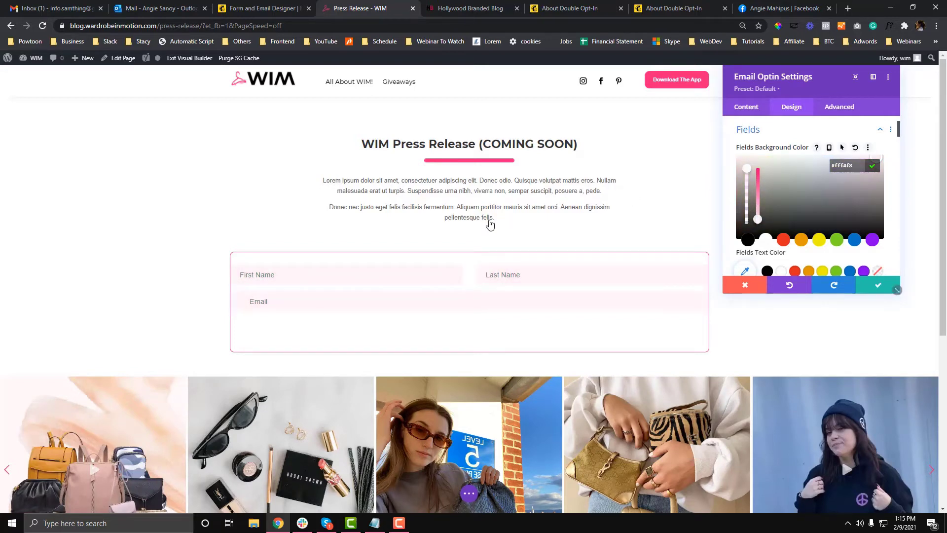
left_click(782, 107)
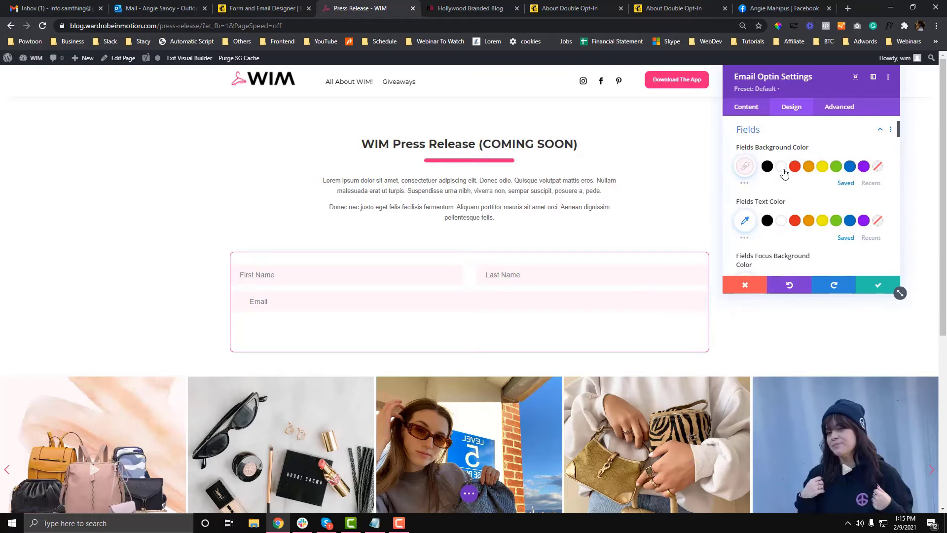
left_click(792, 130)
- Set the opt-in form's left and right padding to 5%
scroll(774, 238, "down", 4)
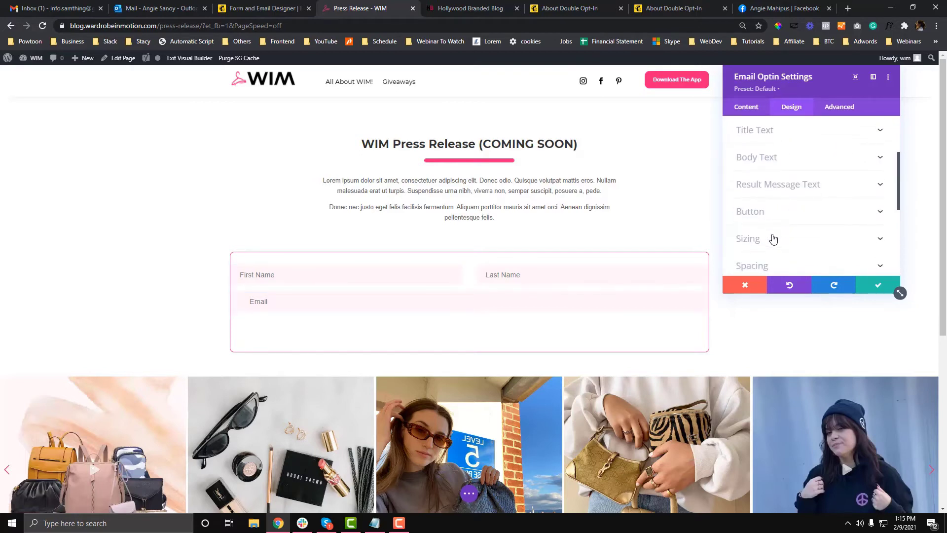
left_click(774, 224)
left_click(822, 208)
type("5")
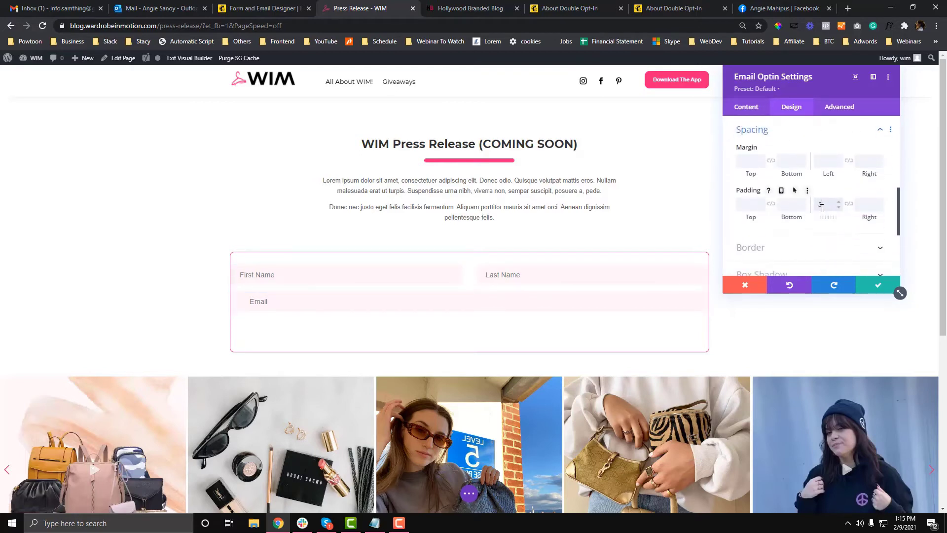
left_click(861, 206)
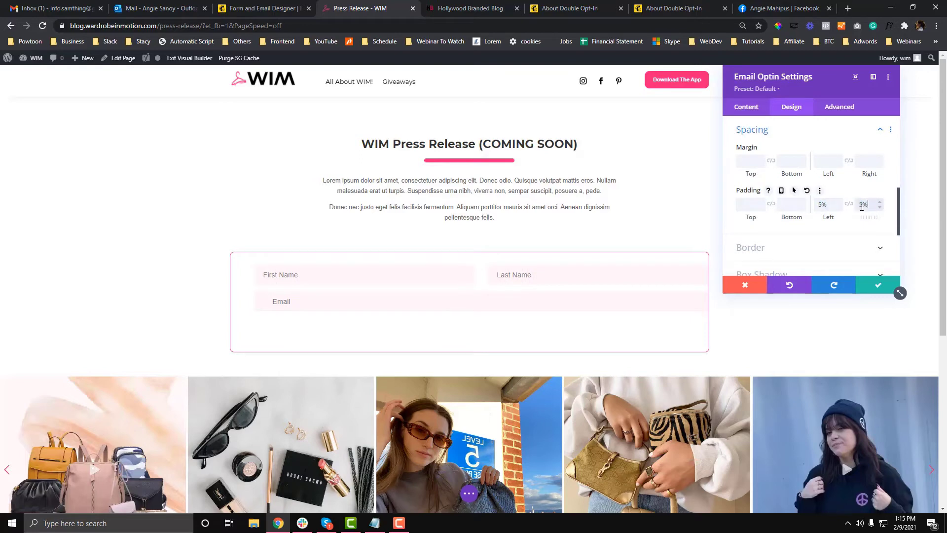
type("5%")
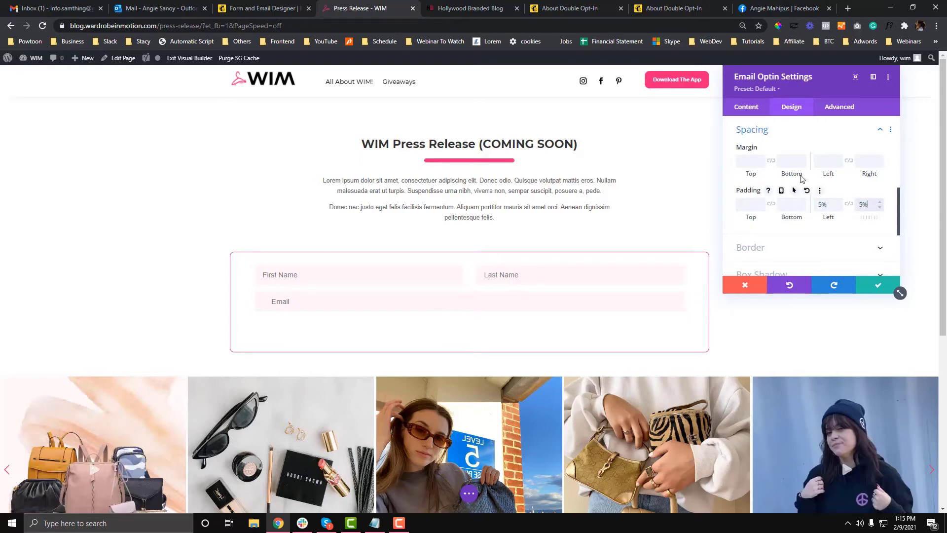
- Sample the pink colour from the Download The App button on the page
left_click(779, 25)
left_click(647, 74)
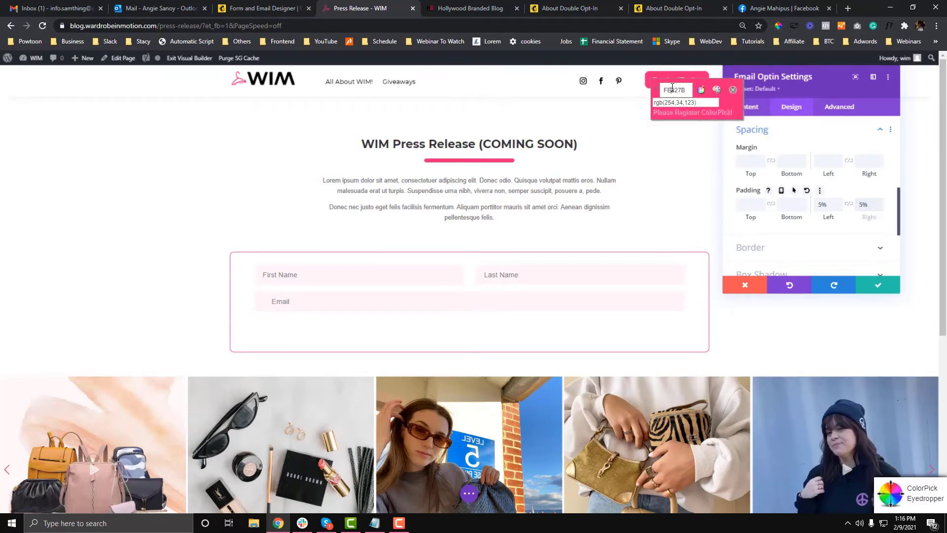
left_click(732, 91)
left_click(792, 107)
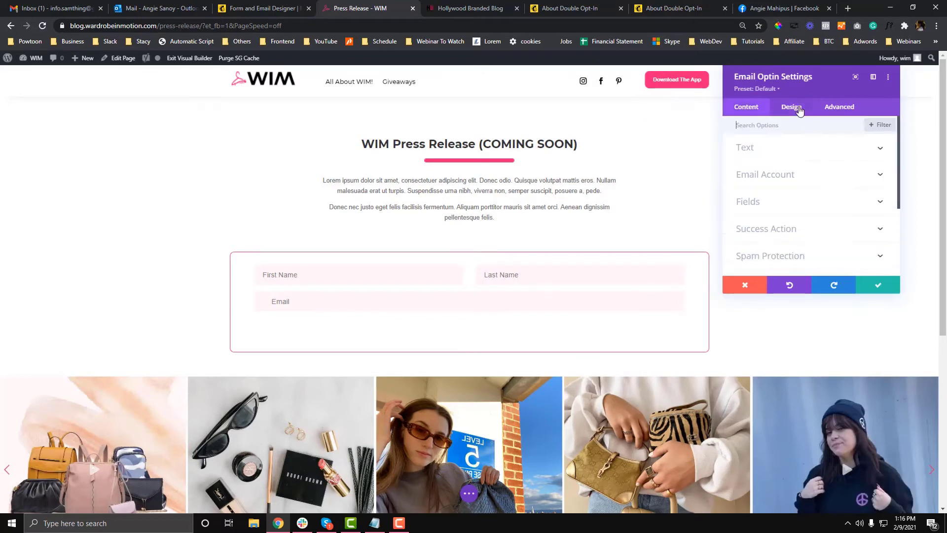
- Turn on custom button styles and paste the sampled pink as the button background
scroll(777, 206, "down", 2)
left_click(773, 211)
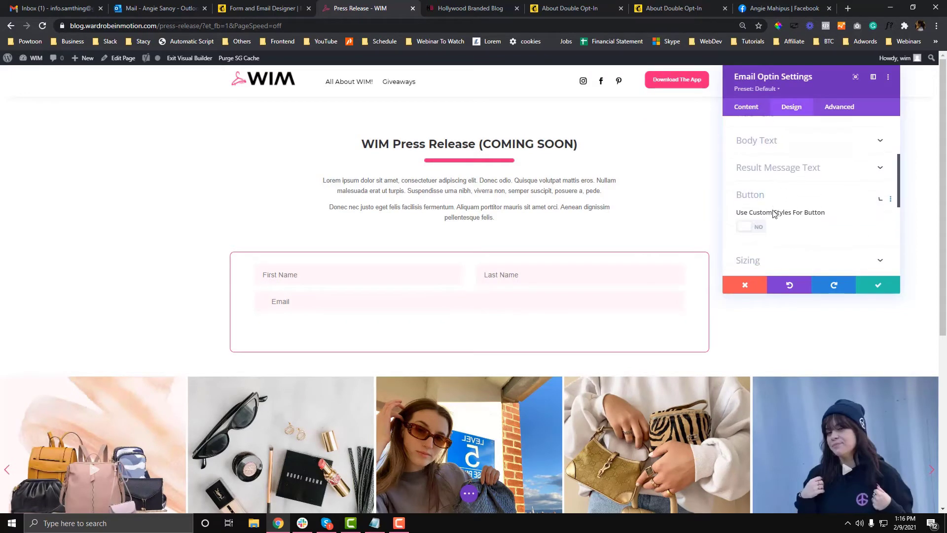
left_click(753, 162)
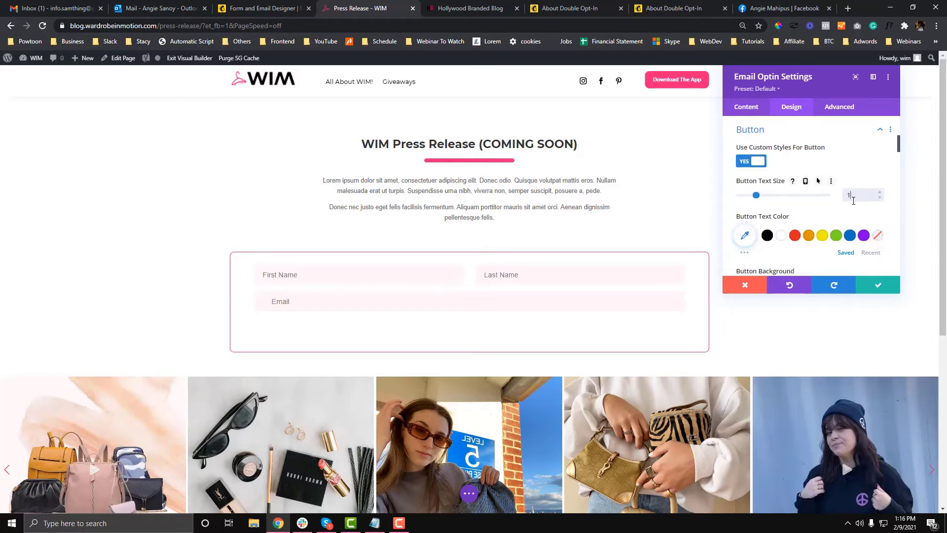
scroll(853, 200, "down", 1)
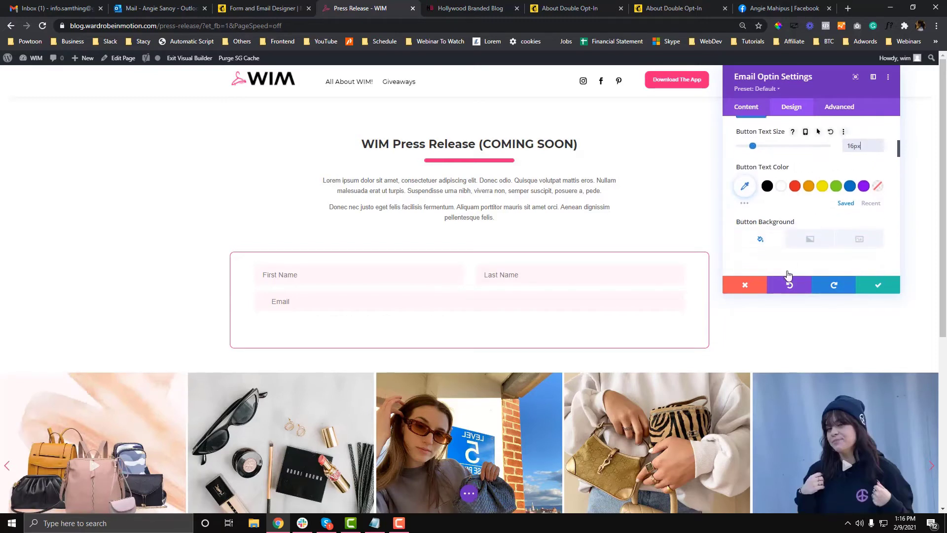
left_click(839, 269)
left_click(764, 267)
type("FE227B")
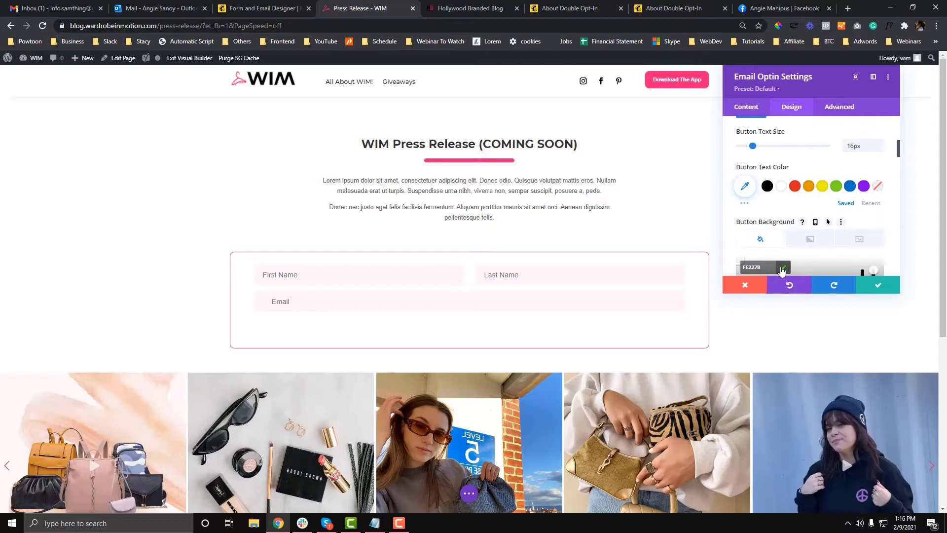
left_click(783, 269)
- Re-enter the pink FE227B value so it applies as the Contact Us button background
left_click(781, 256)
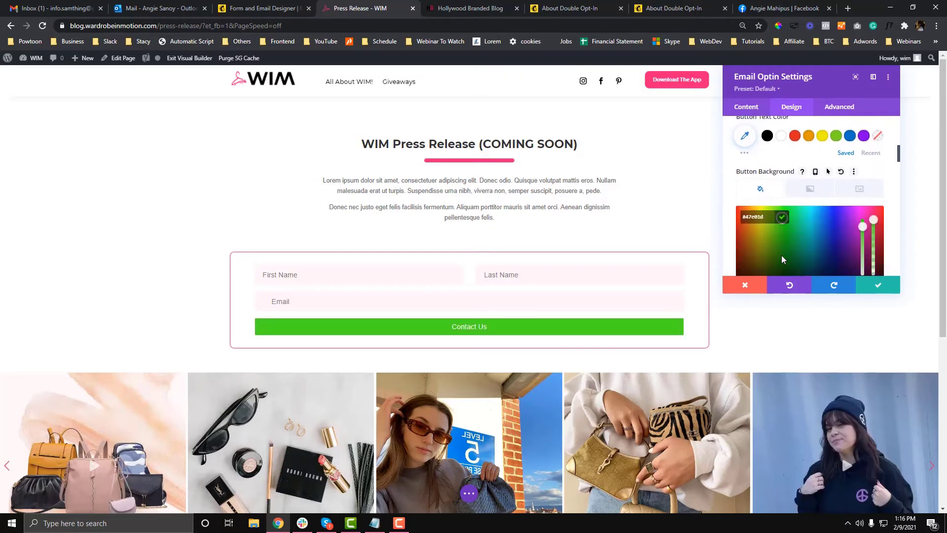
scroll(781, 256, "down", 2)
left_click(770, 169)
type("FE227B")
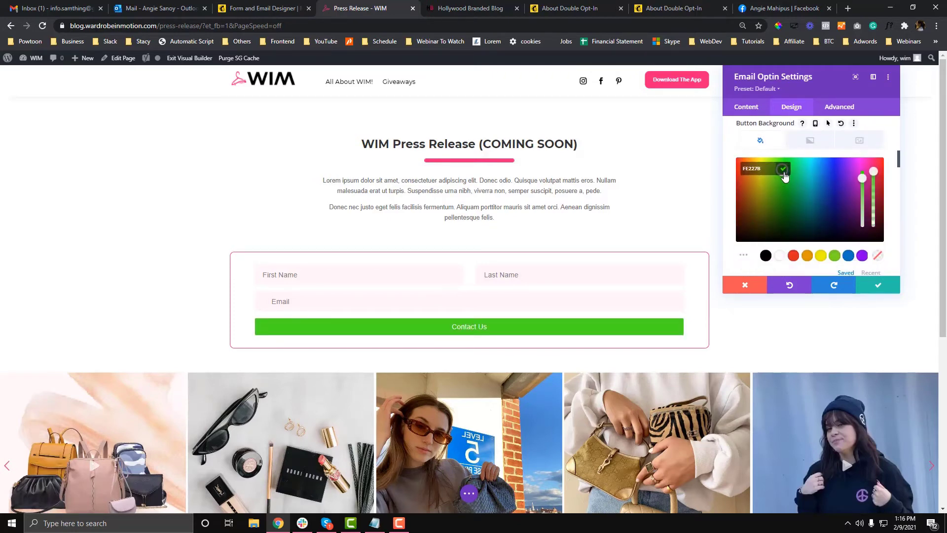
left_click(783, 169)
- Give the Contact Us button a 12px pink border
scroll(750, 217, "down", 2)
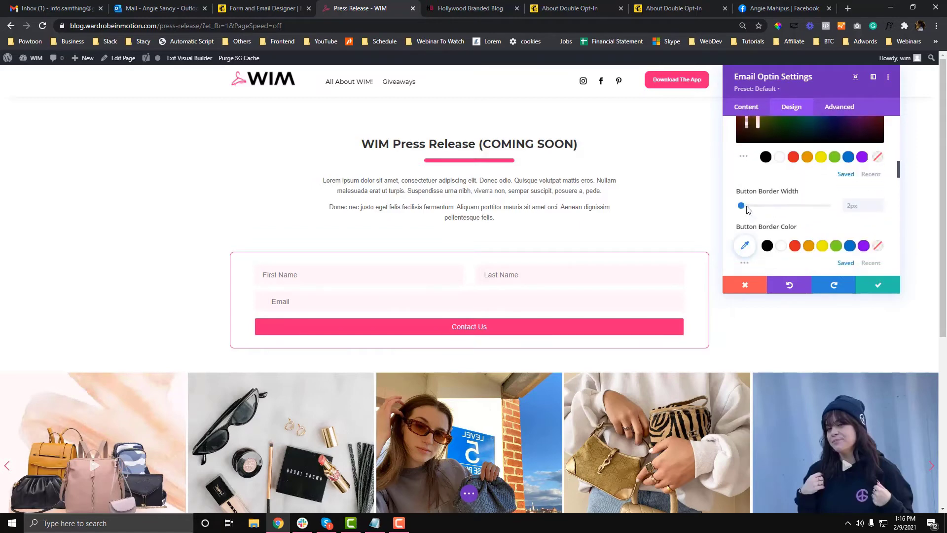
left_click_drag(747, 207, 751, 212)
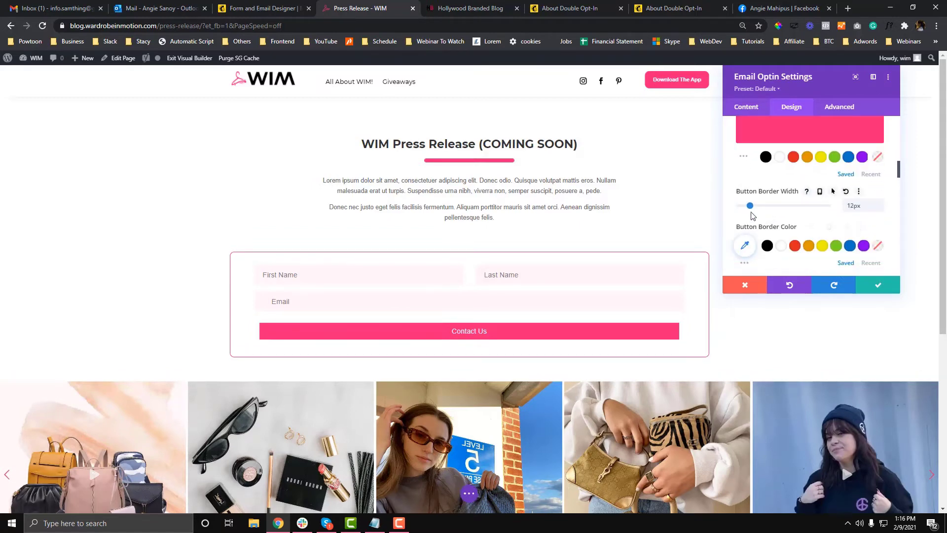
left_click(746, 245)
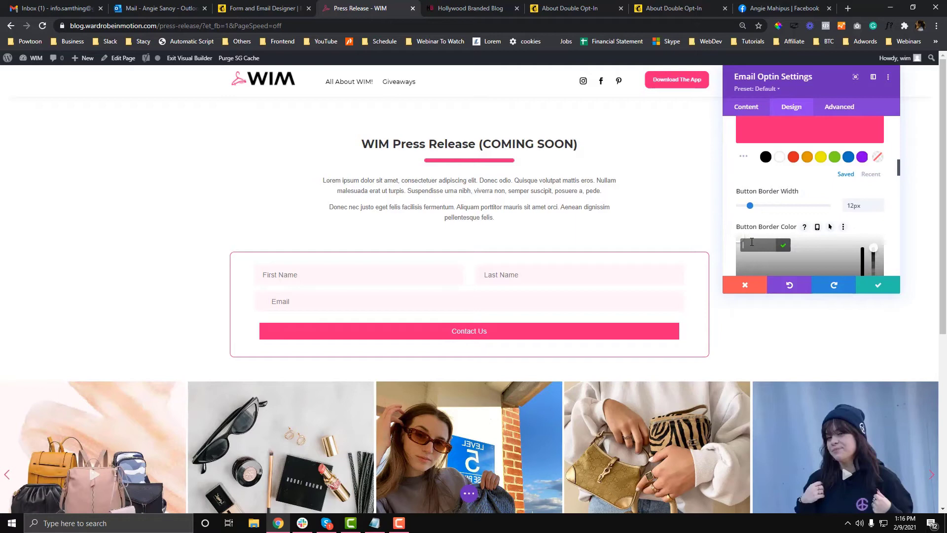
left_click(784, 245)
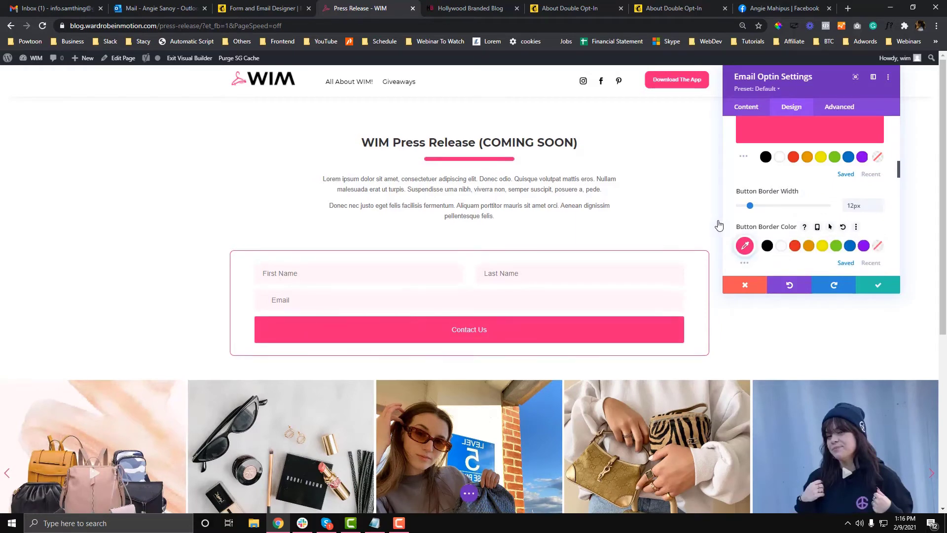
scroll(718, 225, "down", 2)
scroll(728, 217, "up", 1)
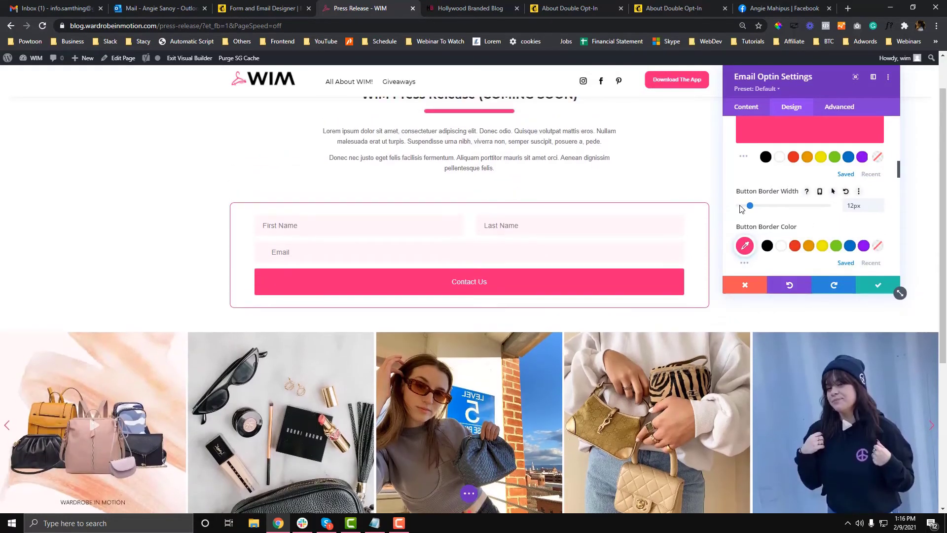
- In the form's email account settings, keep MailChimp as provider and check the audience list
left_click(747, 108)
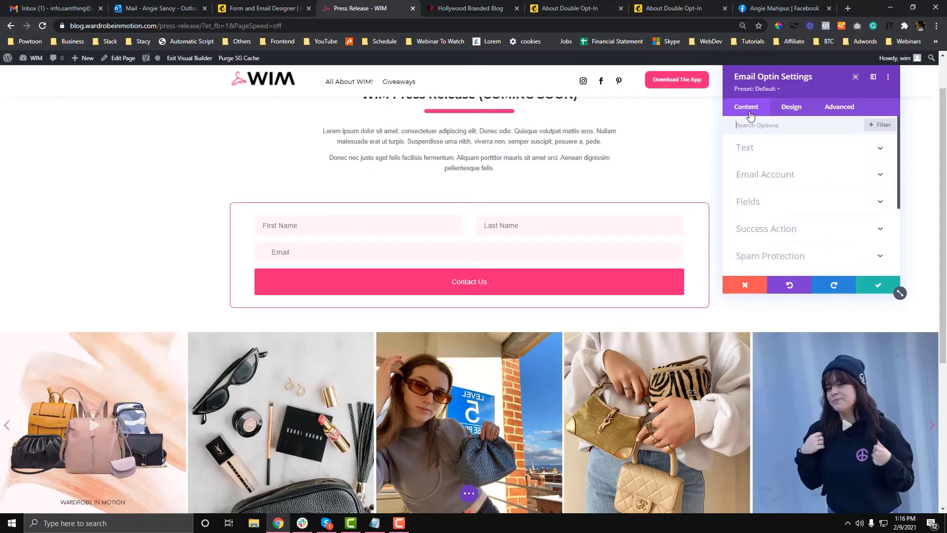
left_click(775, 182)
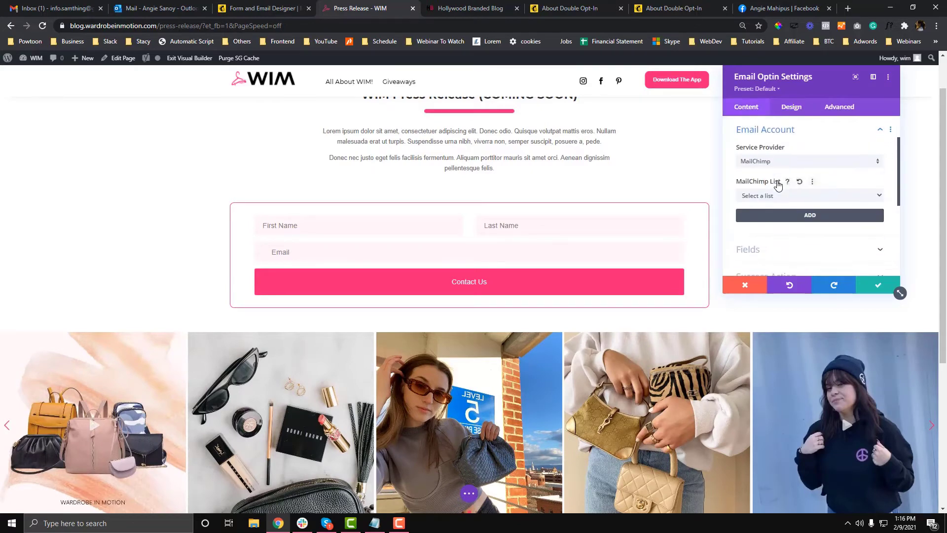
left_click(778, 161)
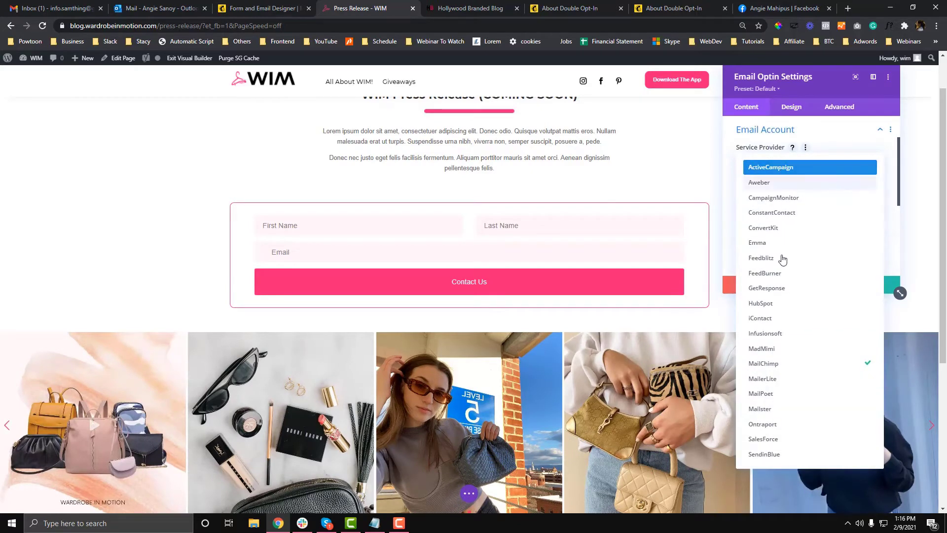
left_click(780, 363)
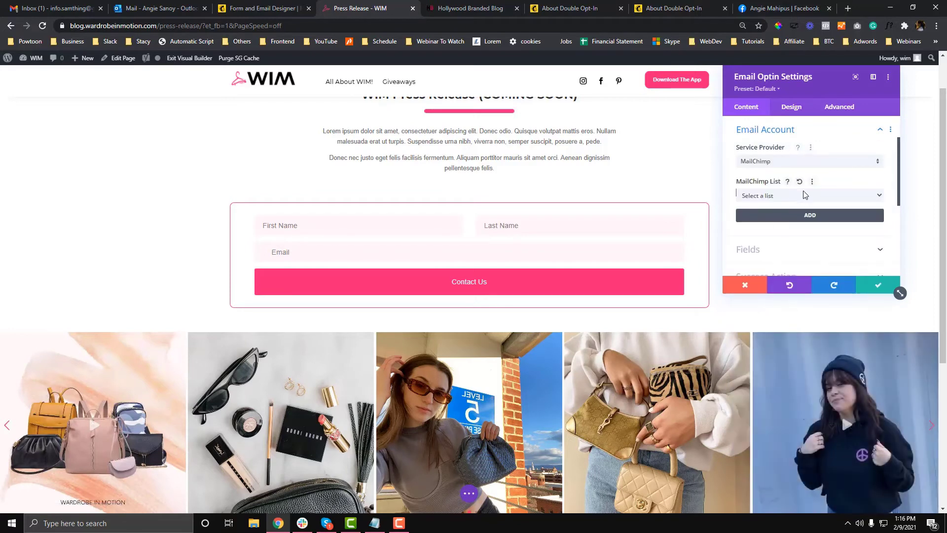
left_click(804, 195)
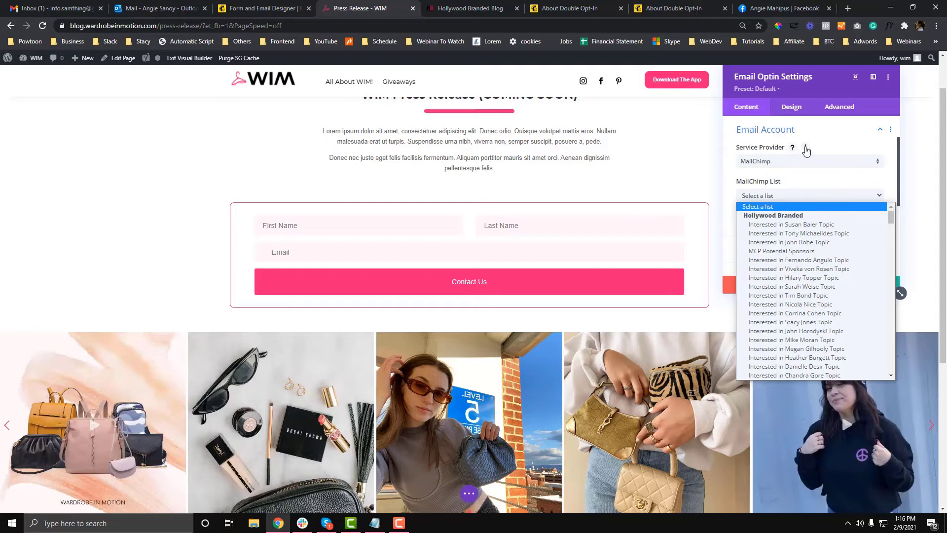
left_click(801, 150)
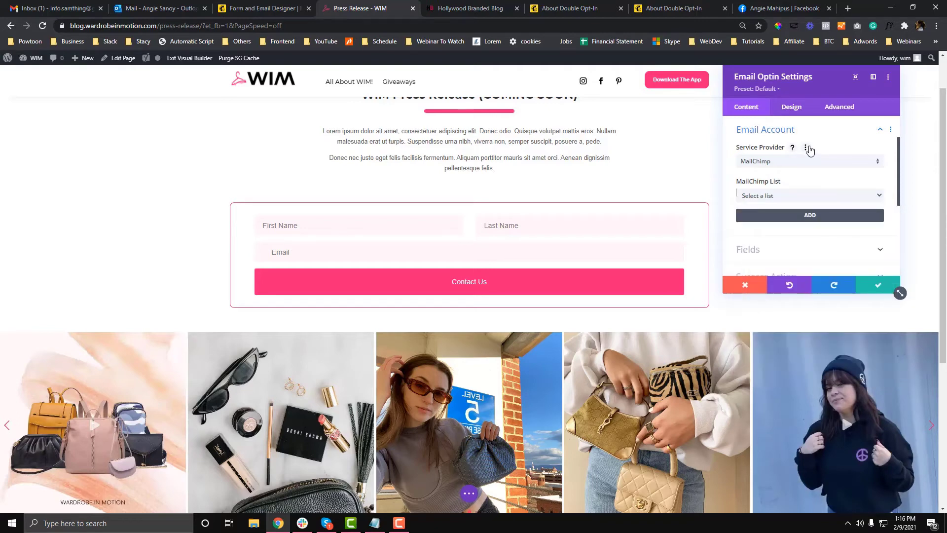
left_click(806, 148)
left_click(800, 187)
- Start adding a new Mailchimp account, then switch to the Mailchimp tab to find the account name
mouse_move(801, 186)
left_click(812, 185)
left_click(765, 217)
left_click(786, 192)
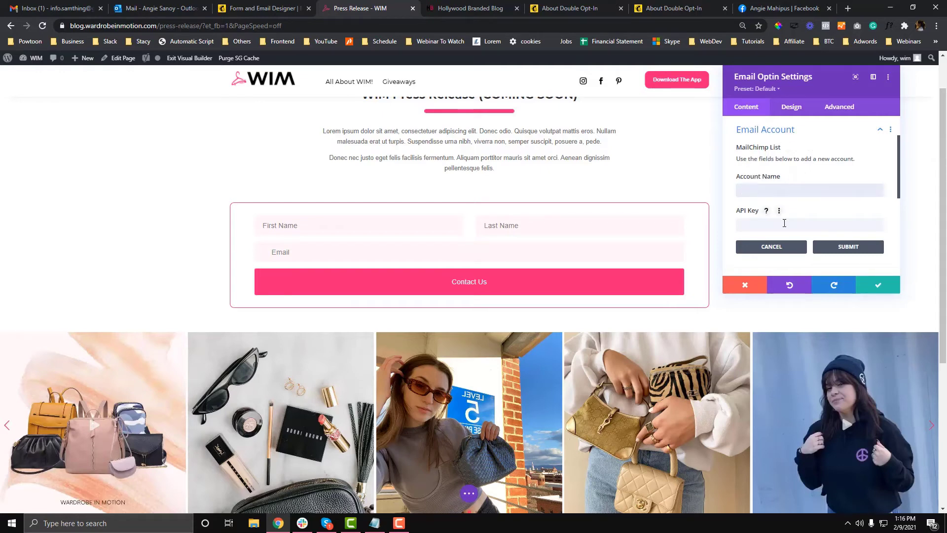
left_click(245, 4)
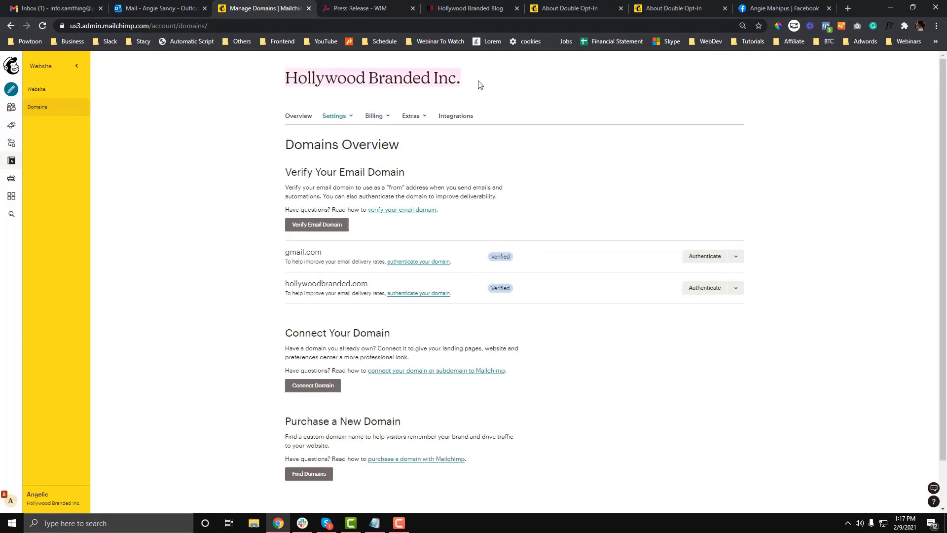
- Copy the Mailchimp account name and paste it into Divi's Account Name field
left_click(300, 75)
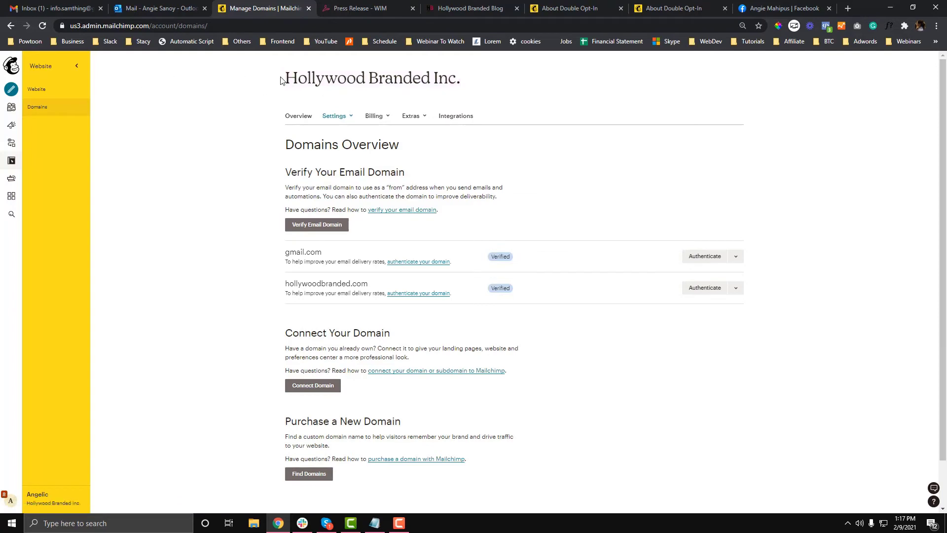
triple_click(355, 75)
key("ctrl+c")
scroll(455, 237, "down", 1)
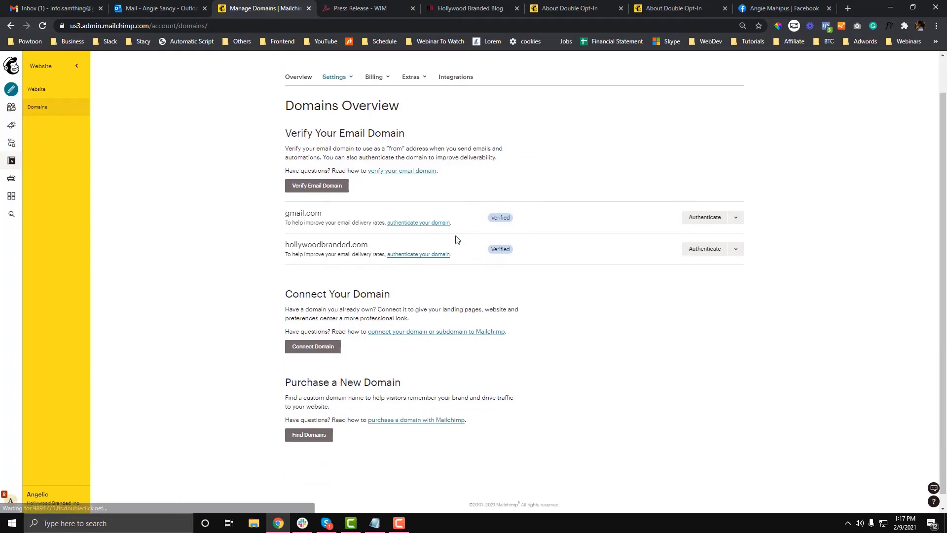
scroll(432, 107, "up", 1)
left_click(360, 8)
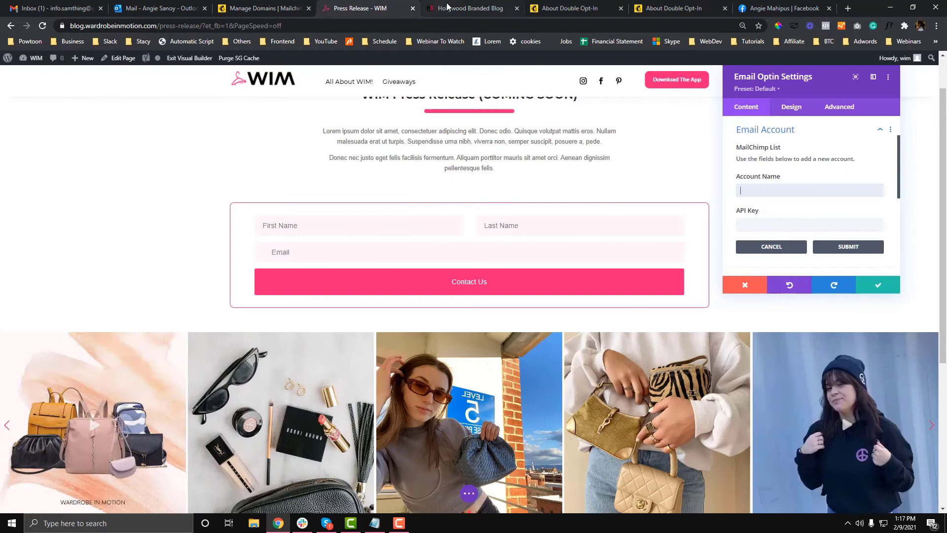
left_click(755, 190)
key("ctrl+v")
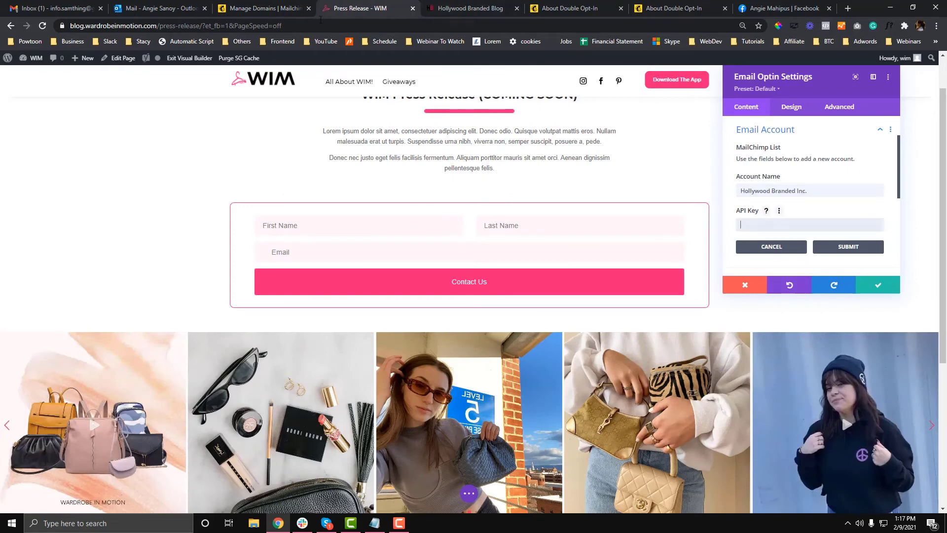
- Copy an existing key from Mailchimp's API keys page and return to the Press Release editor
left_click(266, 9)
left_click(424, 119)
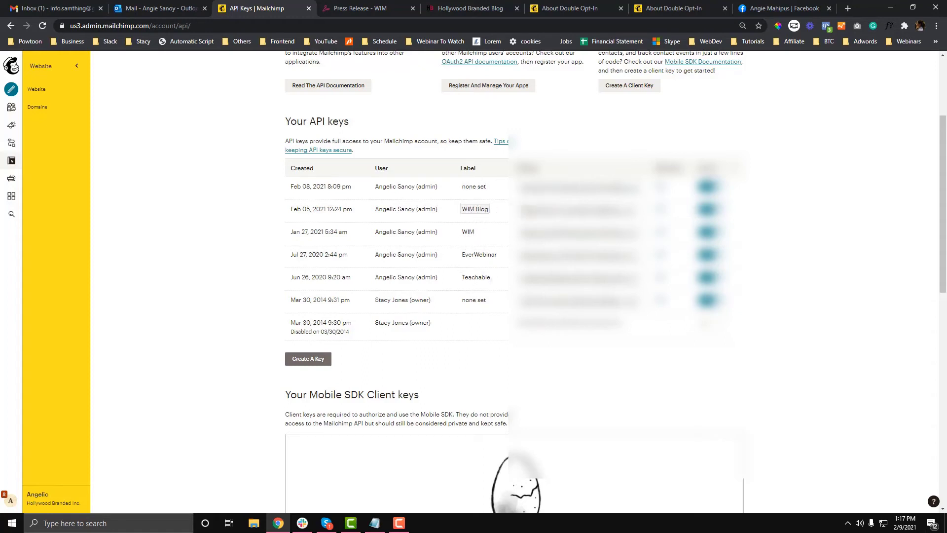
double_click(579, 211)
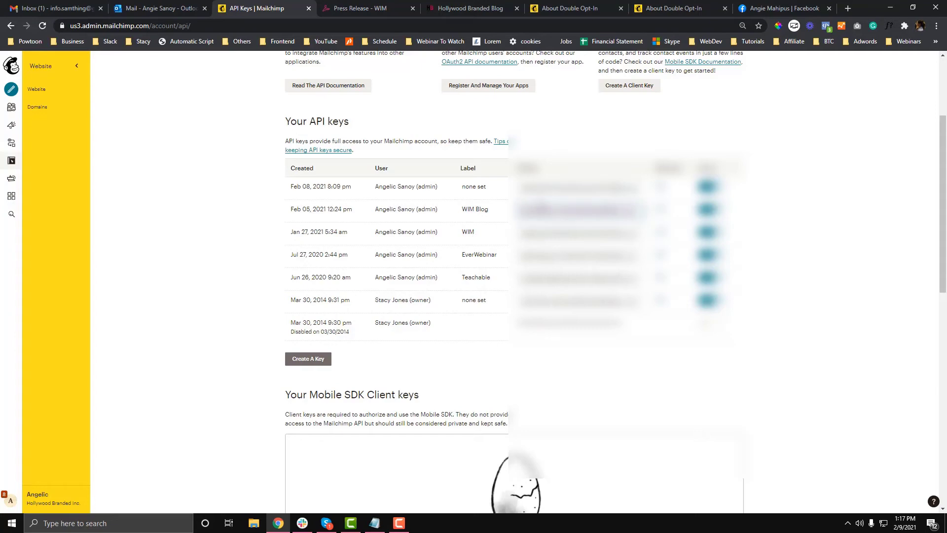
left_click(365, 8)
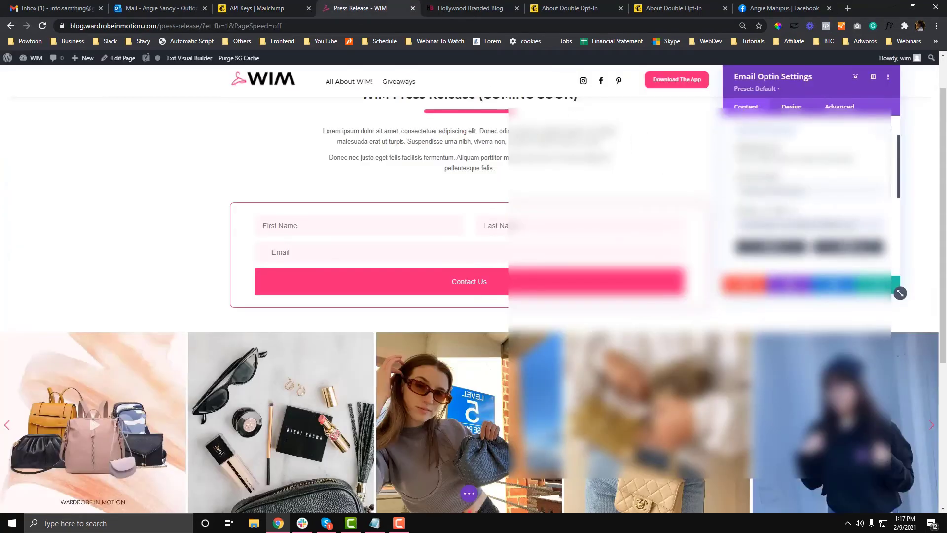
- Submit the new Mailchimp account, choose WIM Press as the MailChimp List, and expand Fields
left_click(861, 247)
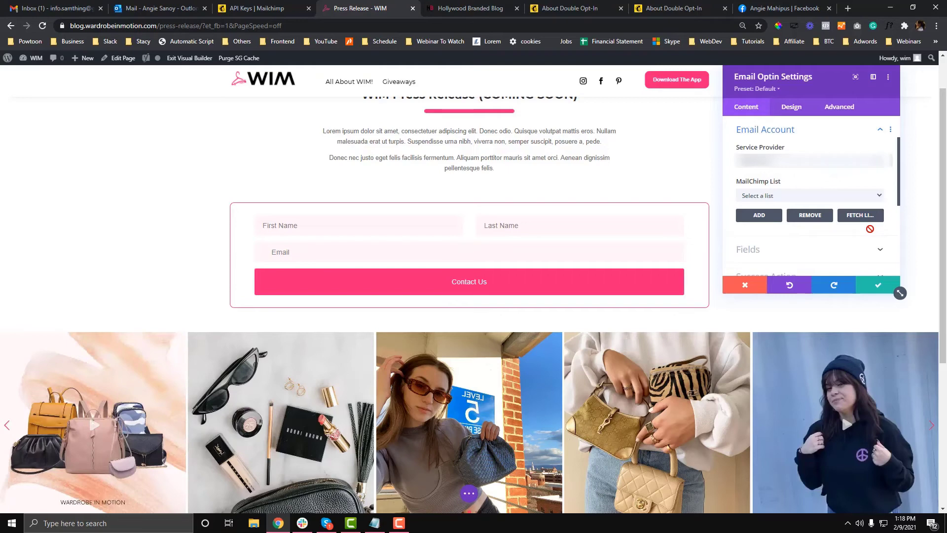
left_click(829, 195)
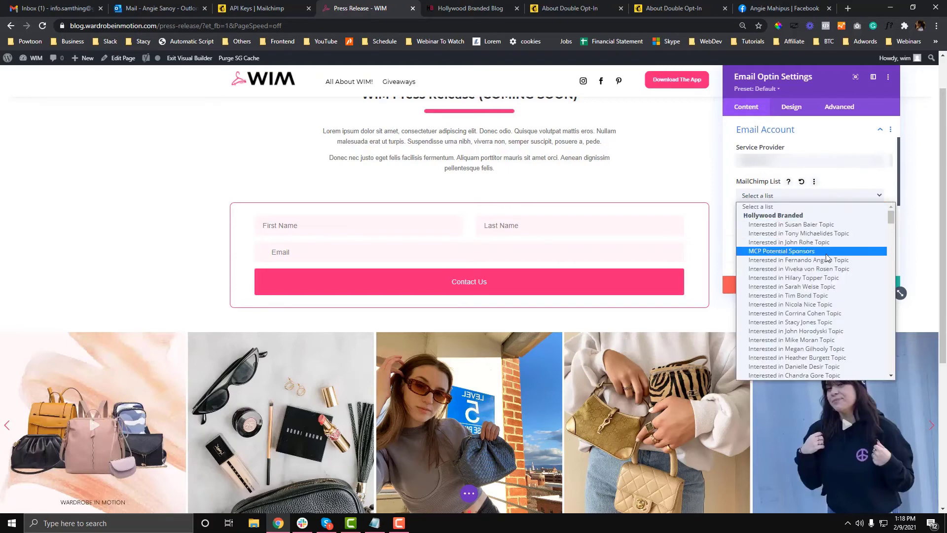
scroll(827, 257, "down", 15)
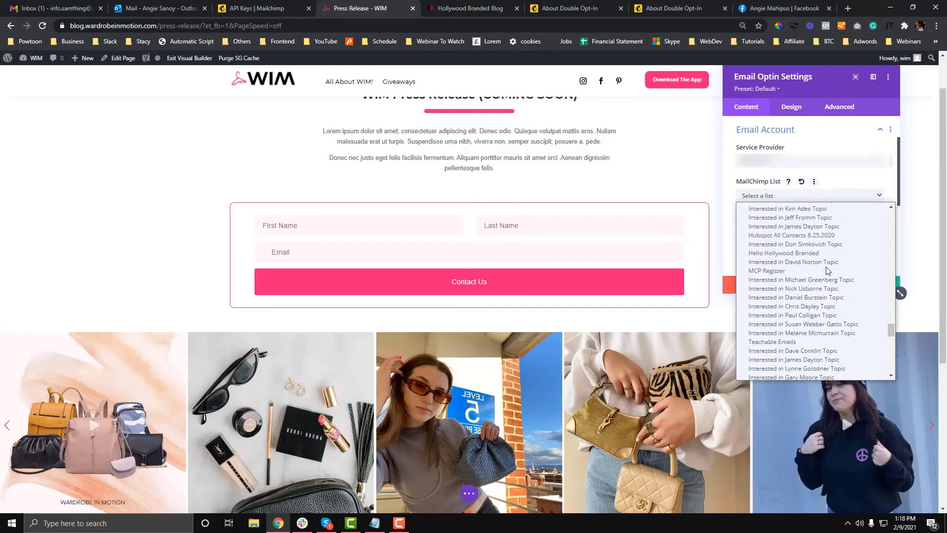
scroll(828, 271, "up", 2)
left_click(800, 310)
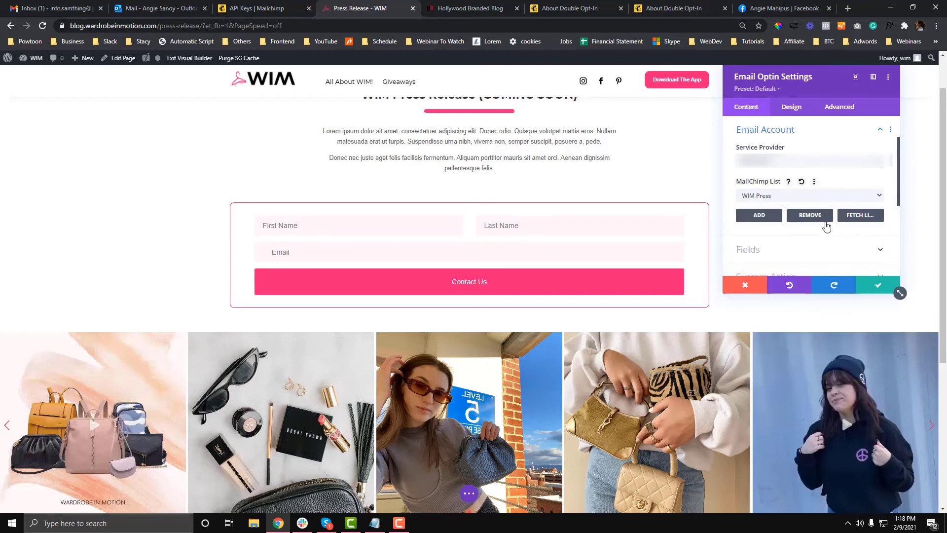
scroll(824, 232, "down", 1)
left_click(814, 204)
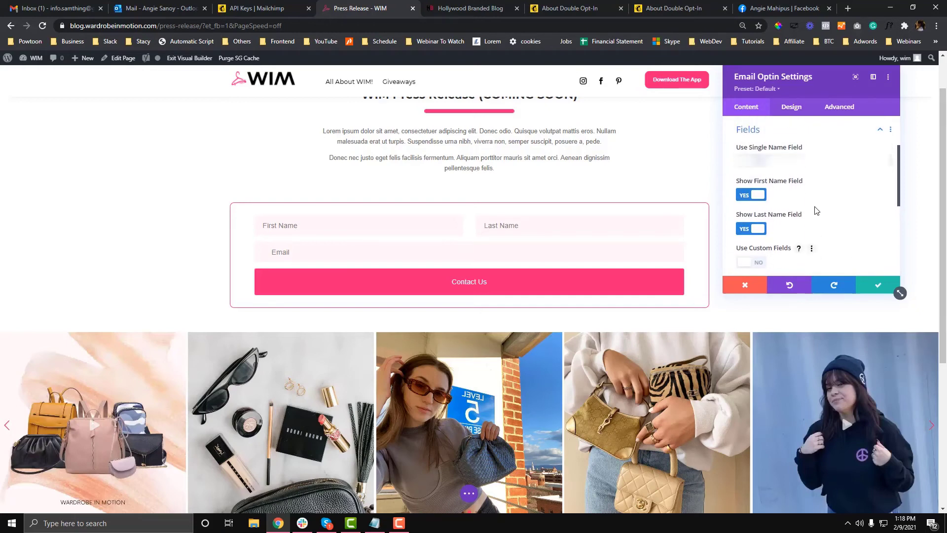
- Enable custom fields and add the Describe Yourself field to the form
scroll(816, 212, "down", 1)
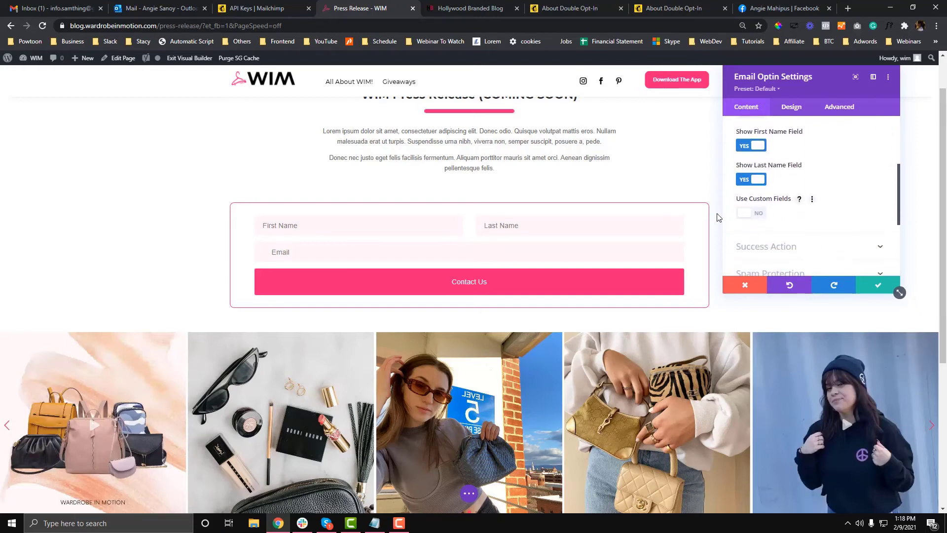
left_click(760, 216)
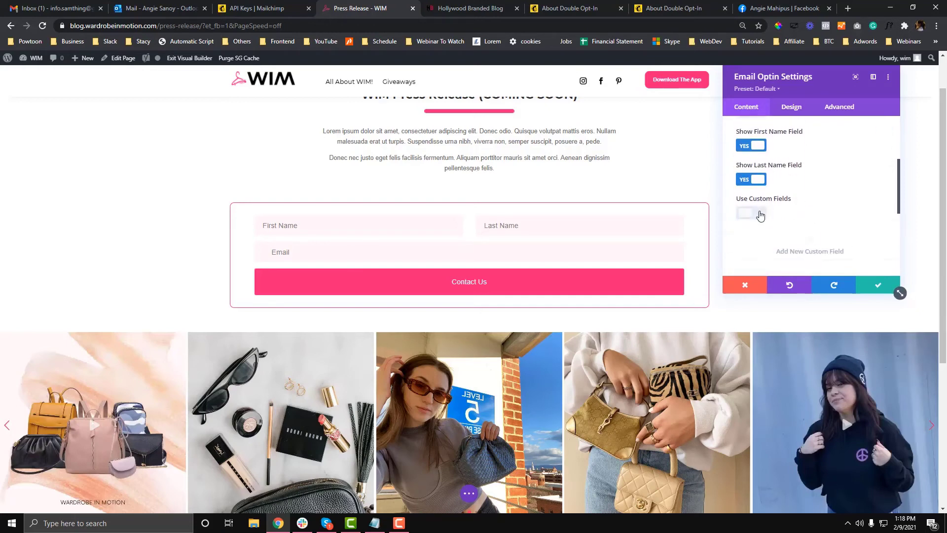
left_click(809, 245)
left_click(792, 183)
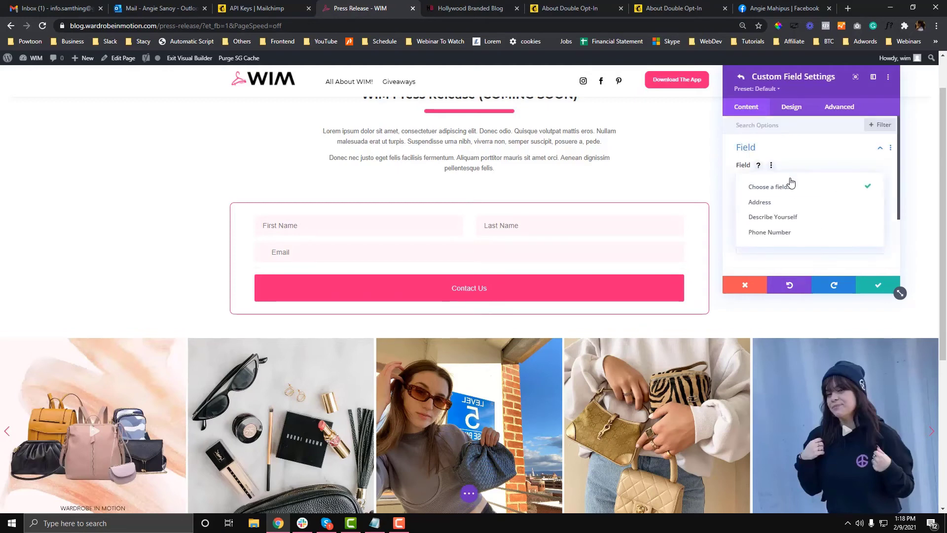
left_click(786, 222)
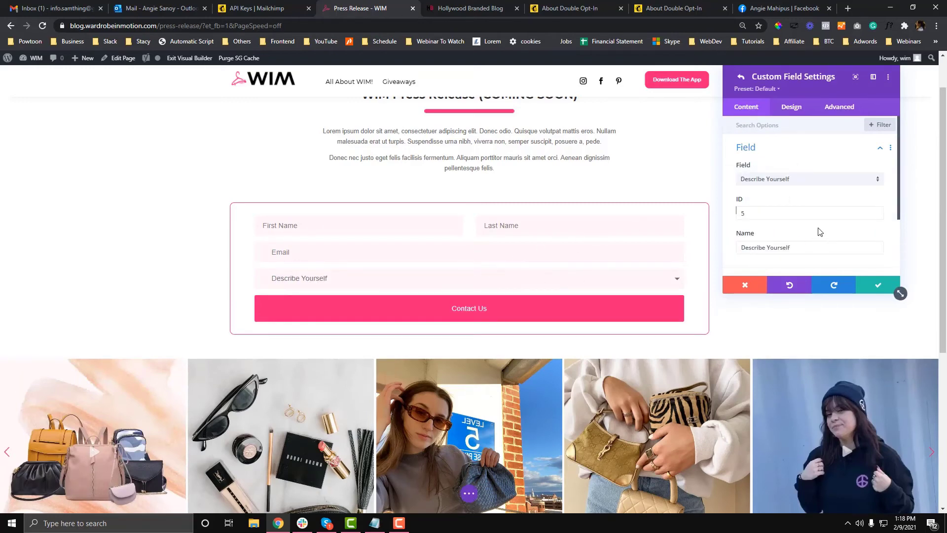
- Review the Describe Yourself field options, toggling Required Field off and back on
scroll(820, 231, "down", 3)
left_click(810, 201)
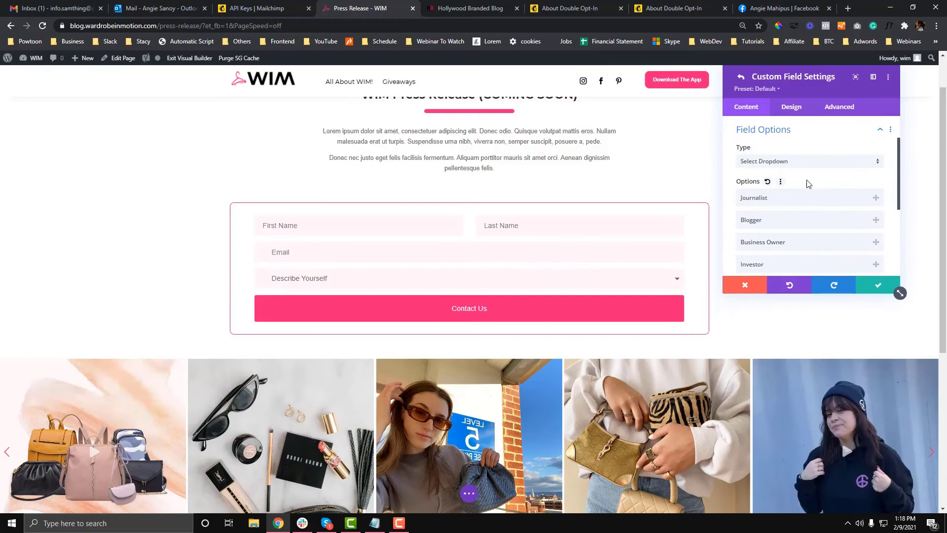
scroll(808, 237, "down", 2)
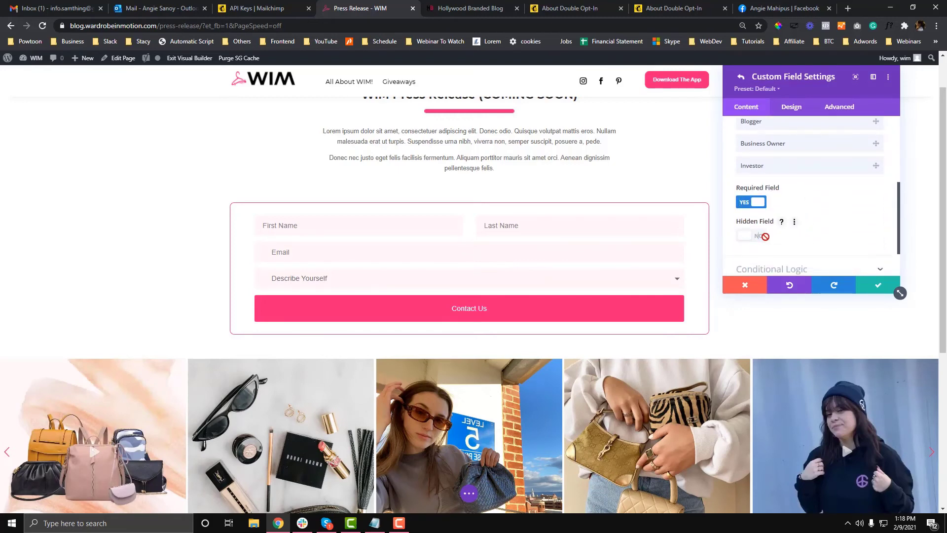
left_click(747, 203)
left_click(795, 223)
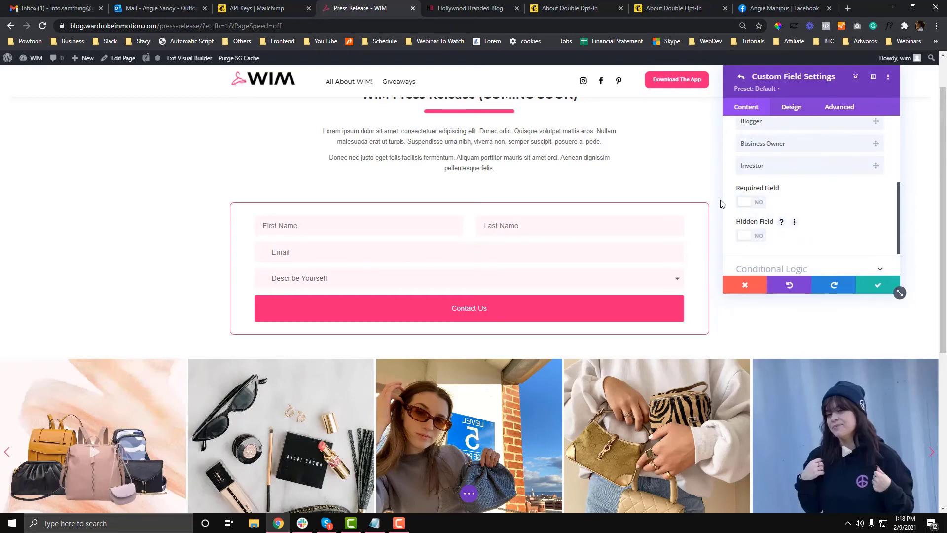
left_click(759, 205)
scroll(770, 203, "up", 5)
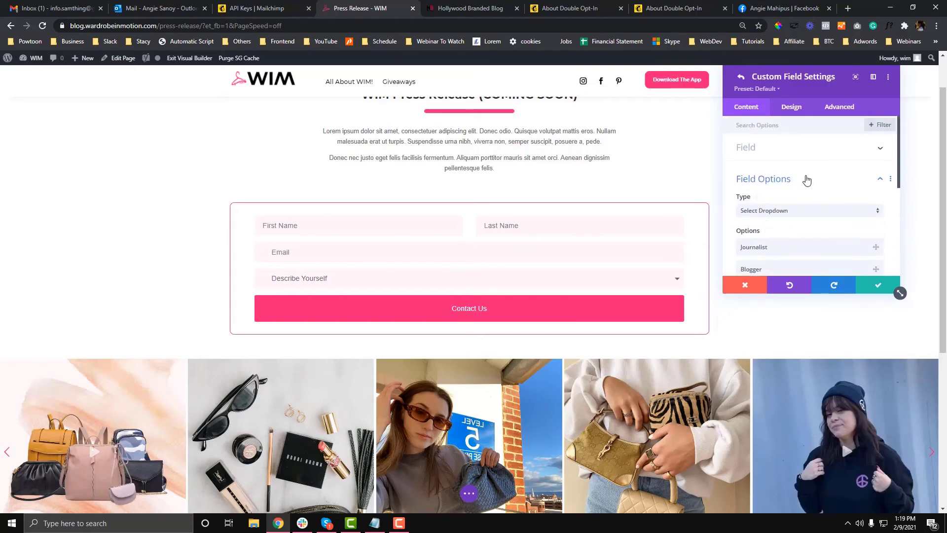
left_click(804, 177)
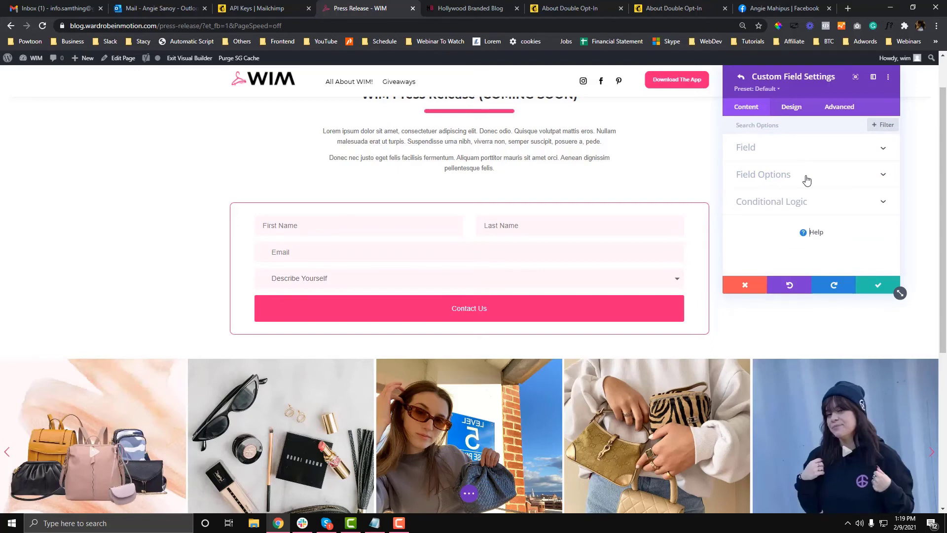
- Save the Describe Yourself custom field with the green checkmark
scroll(584, 217, "down", 2)
scroll(579, 242, "up", 2)
scroll(639, 163, "up", 1)
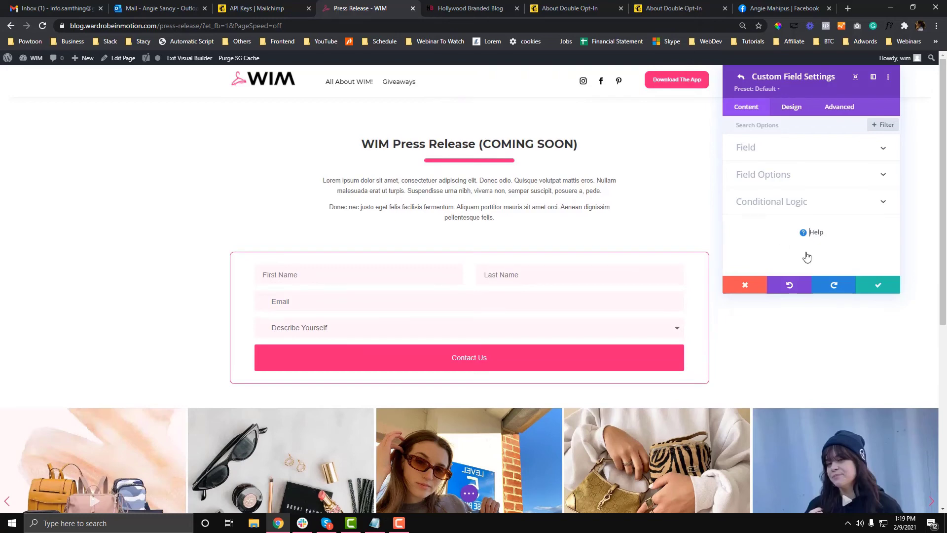
left_click(870, 290)
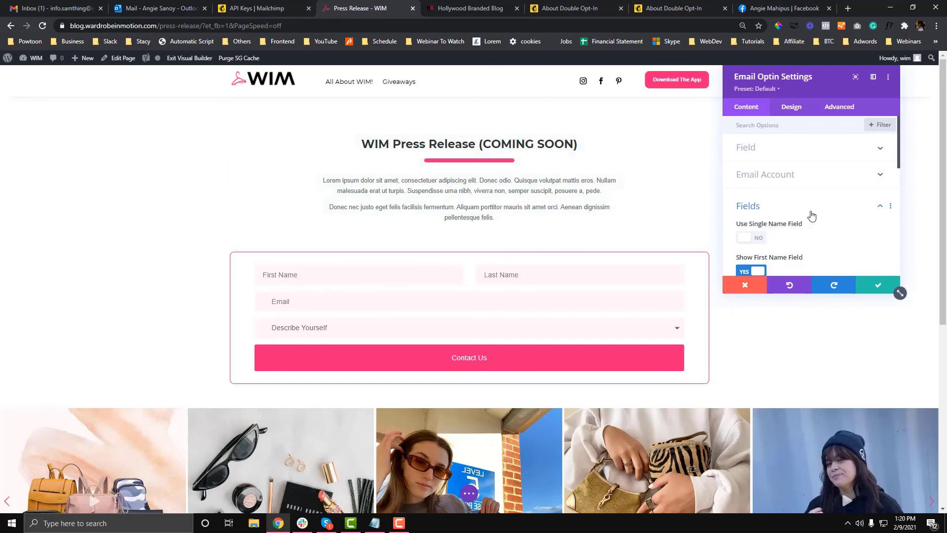
- Collapse Fields, reopen Email Account, and keep MailChimp as the service provider
left_click(810, 211)
left_click(813, 177)
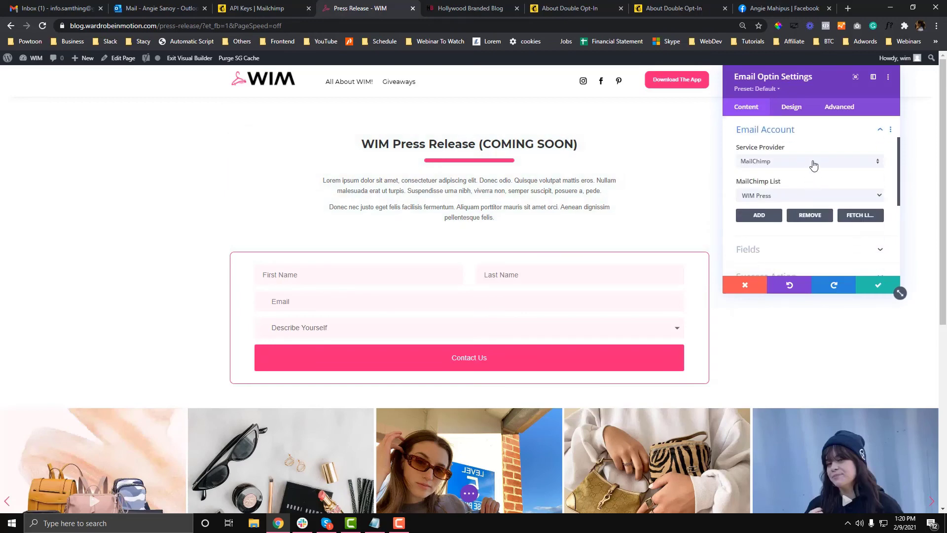
left_click(813, 162)
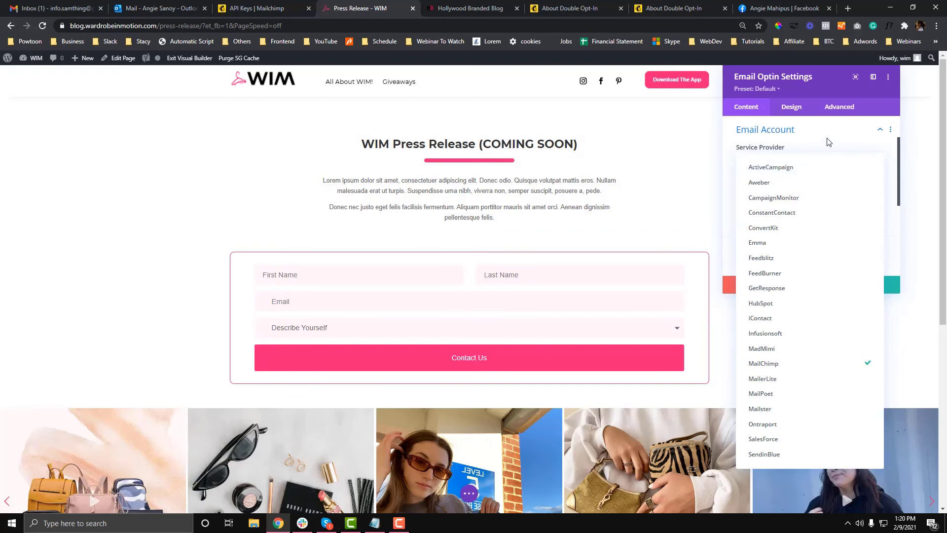
left_click(828, 142)
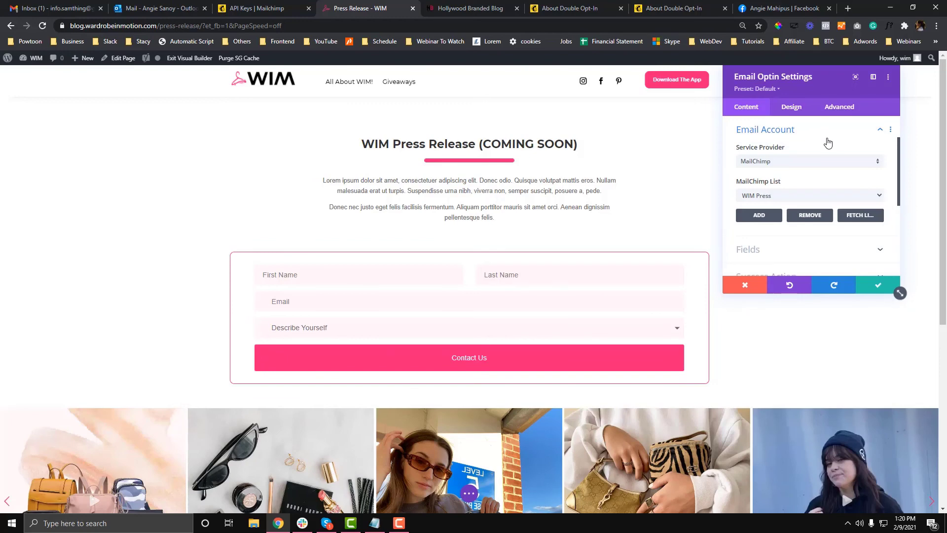